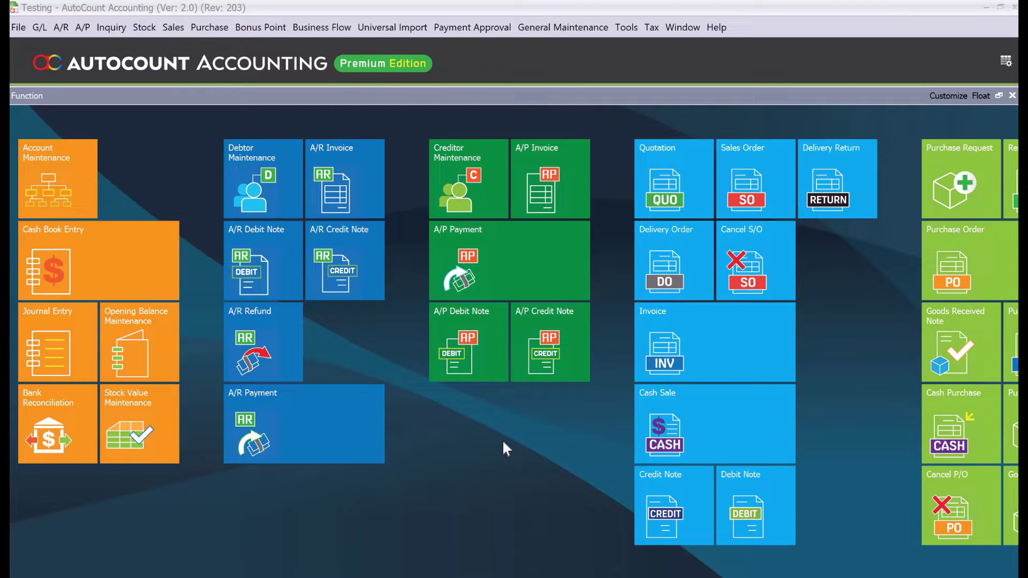
Step: Open Project Maintenance and review the projects, ending on JAYAGROCER with sub-projects JG-DP and JG-KV
click(555, 28)
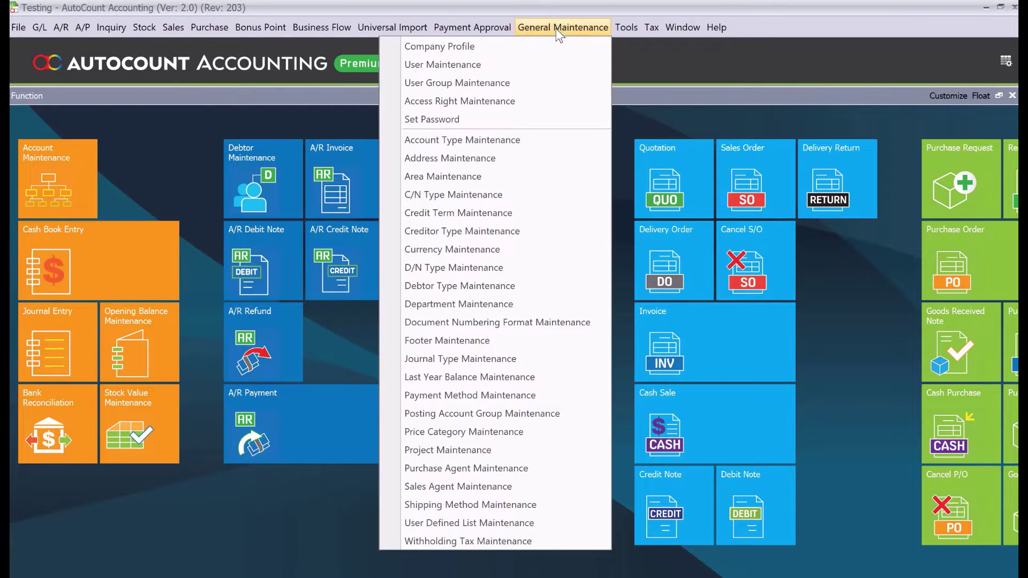
click(523, 451)
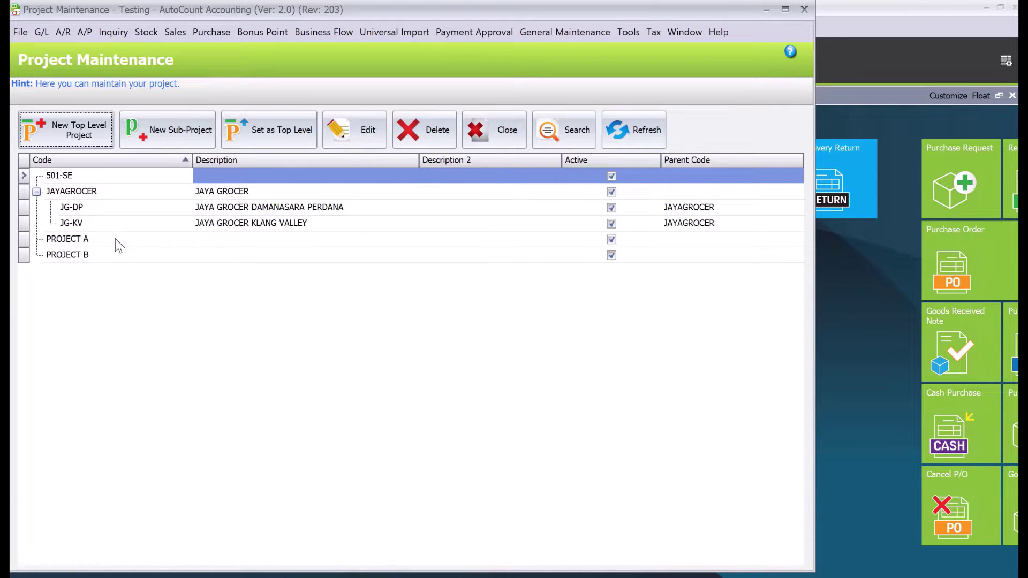
click(118, 246)
click(119, 256)
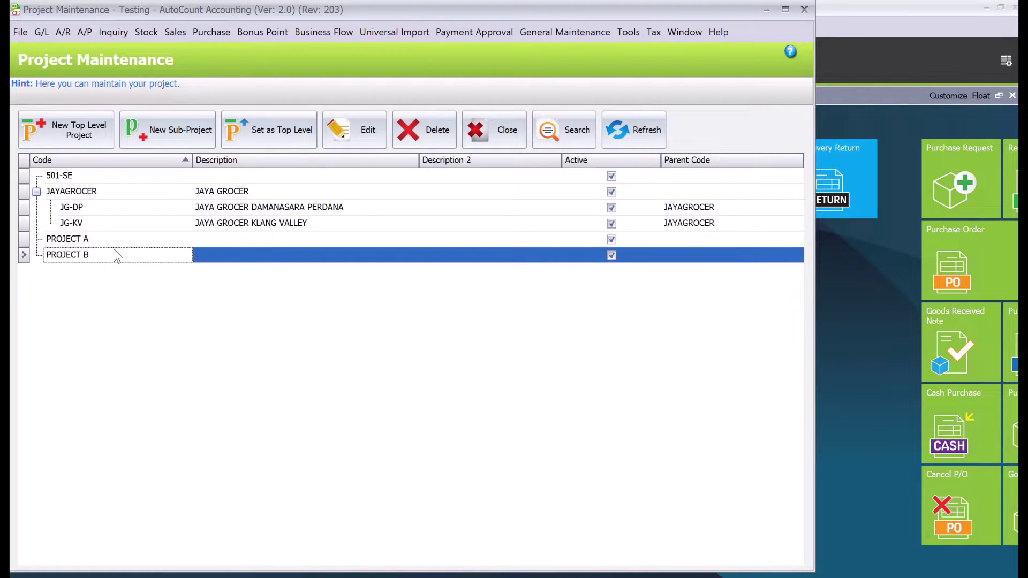
click(91, 194)
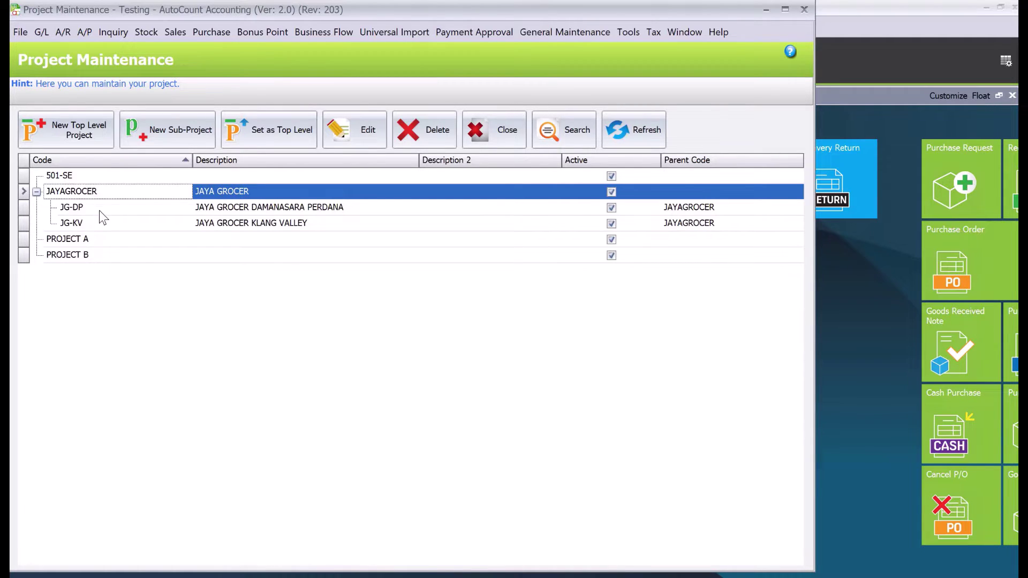
click(99, 211)
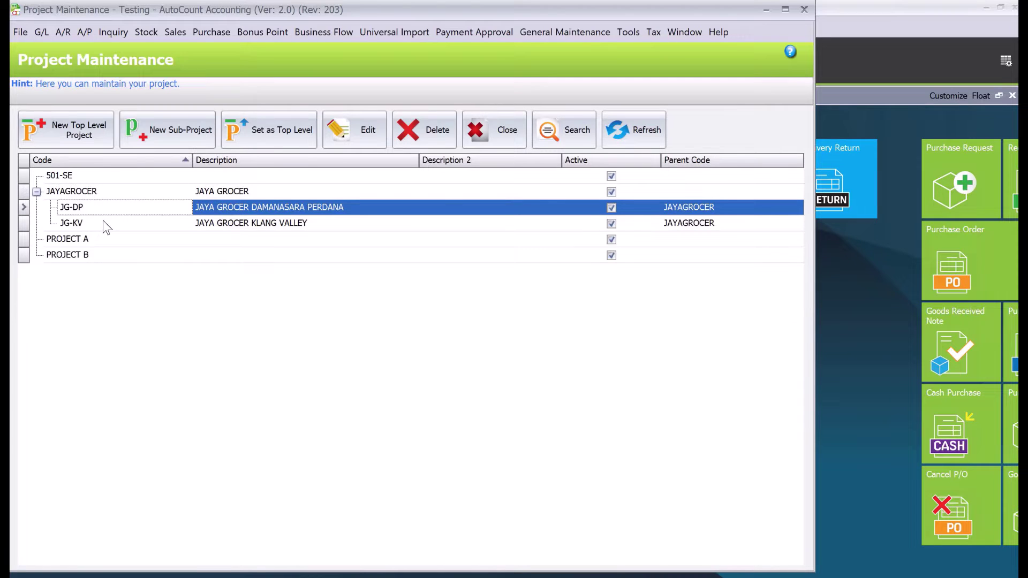
click(102, 227)
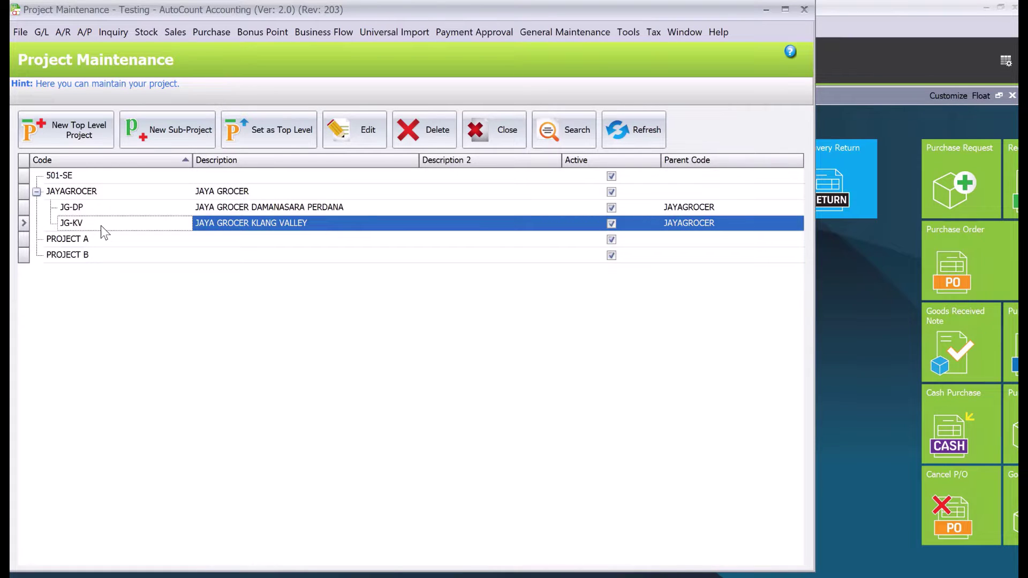
click(91, 194)
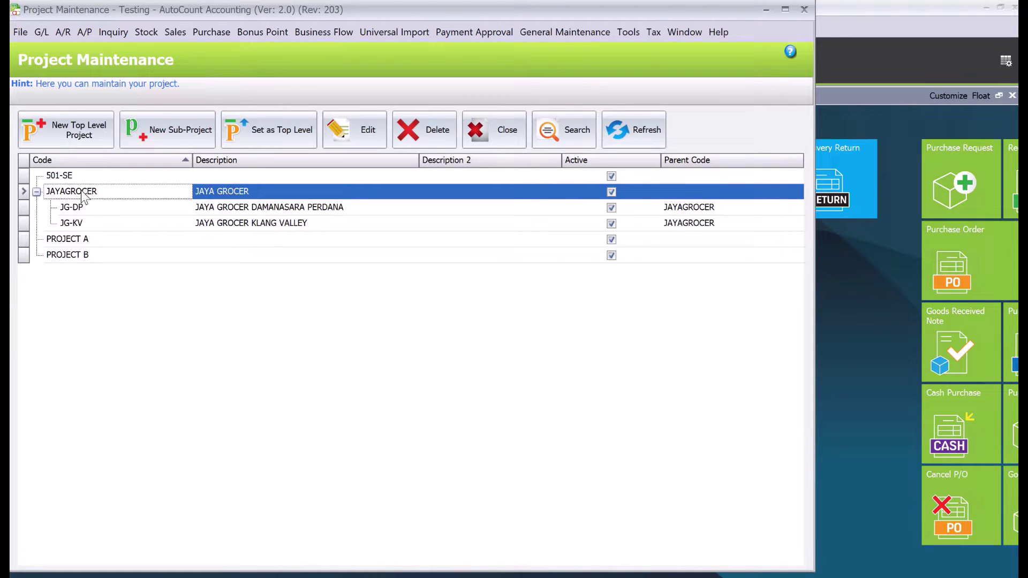
Step: Add sub-project JG-BJ, 'JAYA GROCER BUKIT JELUTONG', under JAYAGROCER
click(145, 129)
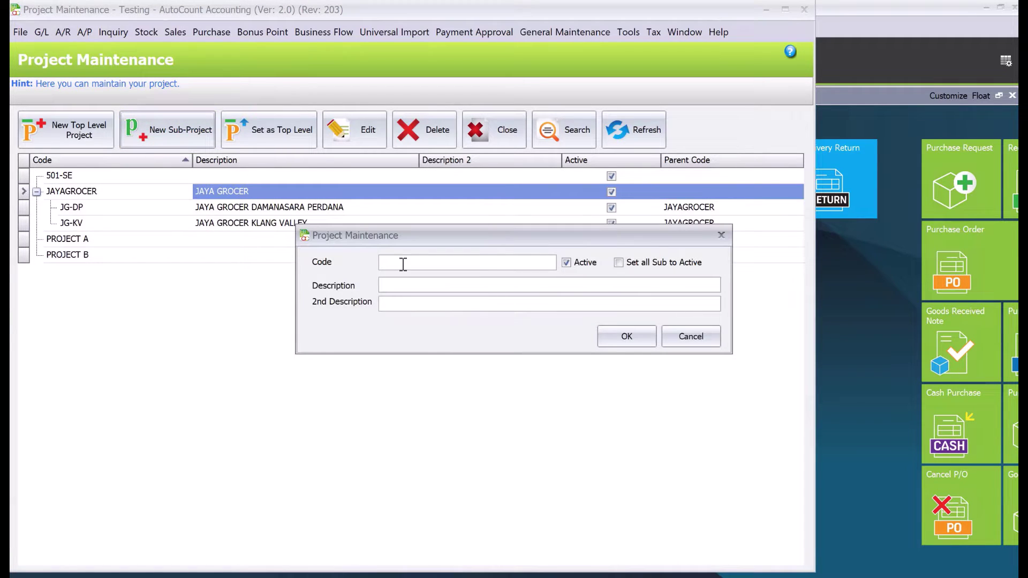
text(JG-BJ)
key(Tab)
key(Tab)
key(Tab)
text(Jaya)
key(BackSpace)
key(BackSpace)
key(BackSpace)
key(BackSpace)
key(BackSpace)
text(JAYA GROCER BUKIT JELUTONG)
click(609, 337)
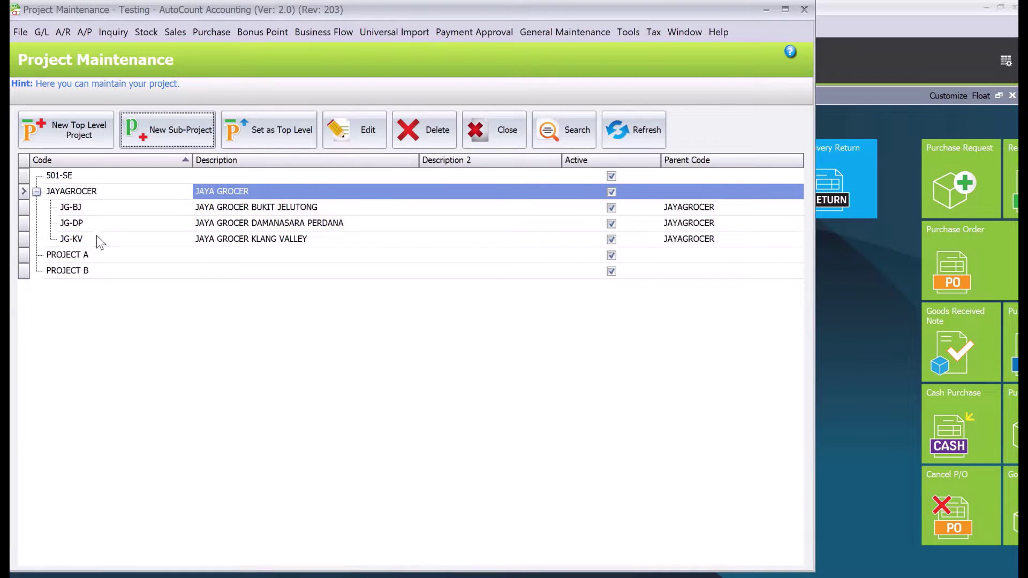
click(98, 241)
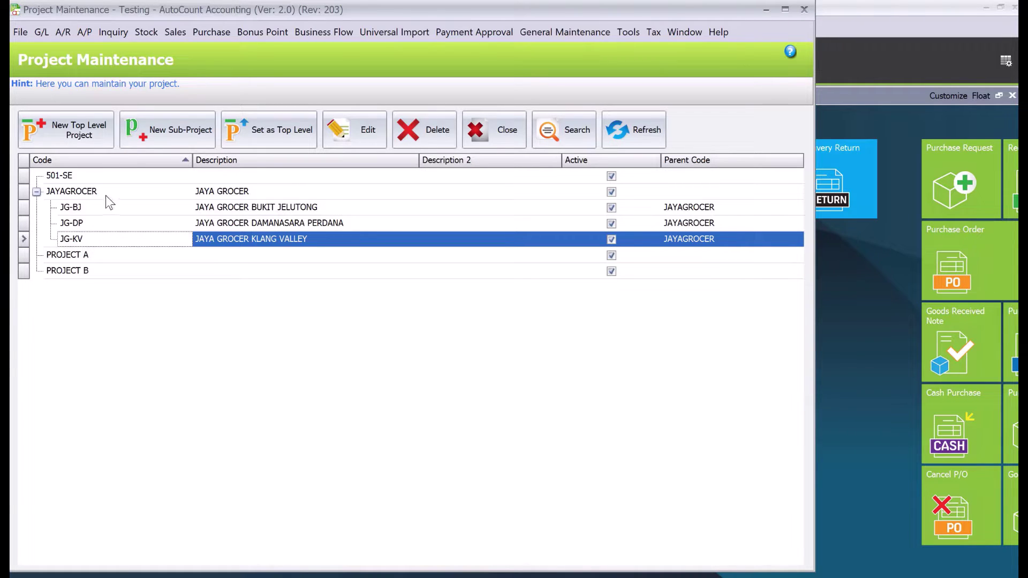
Step: Mark project 501-SE as inactive and close Project Maintenance
click(89, 179)
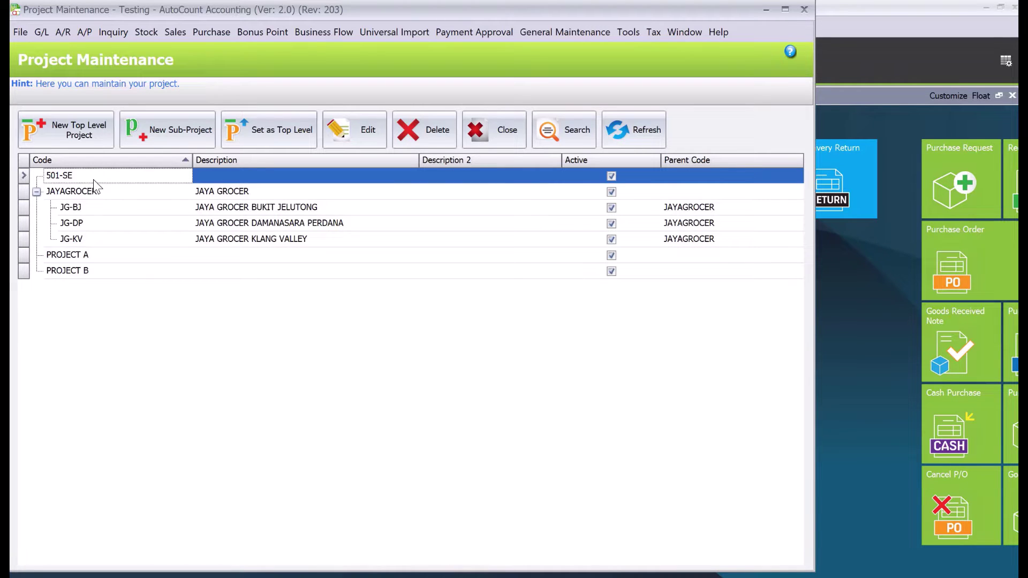
click(348, 136)
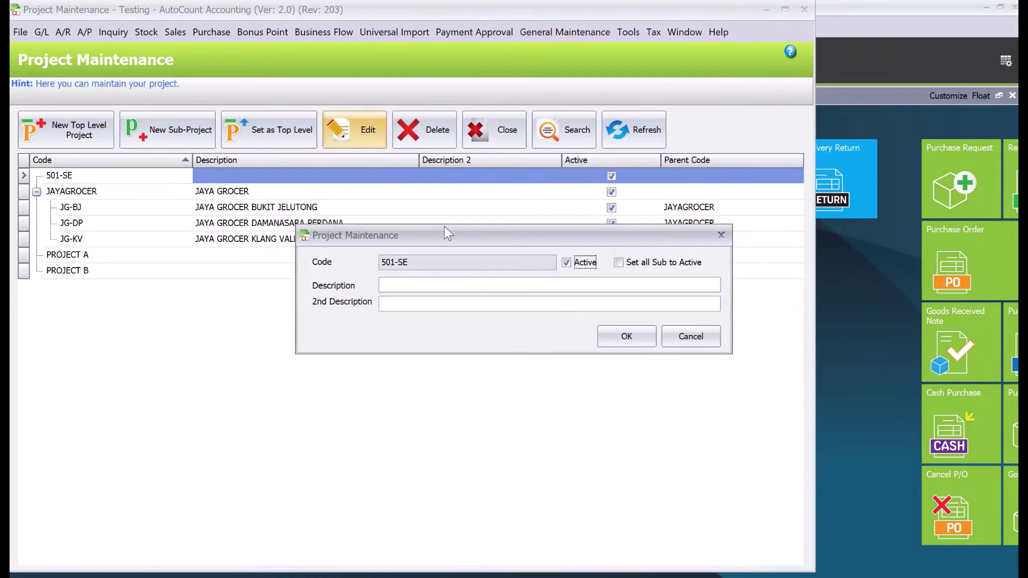
click(572, 263)
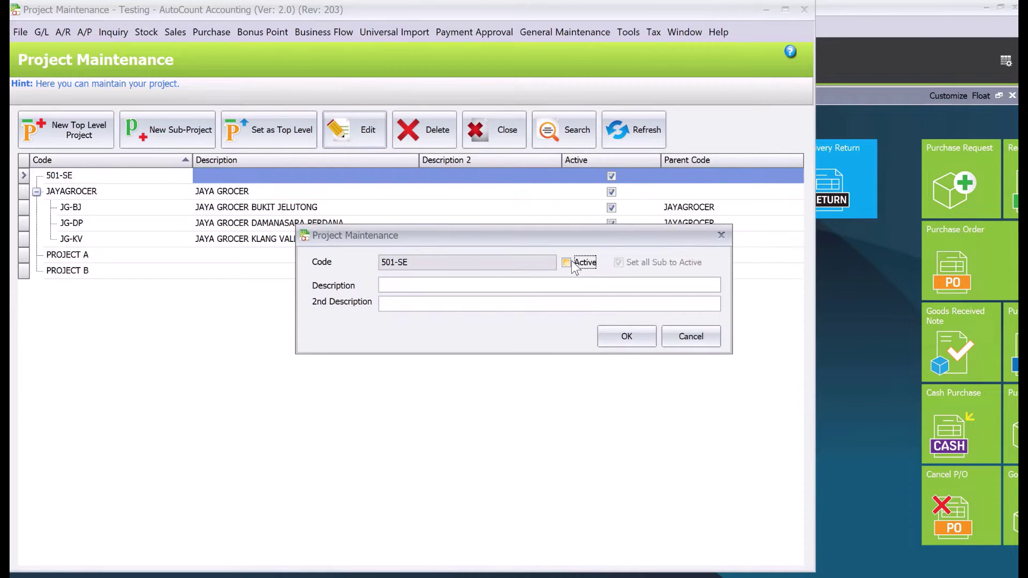
click(626, 337)
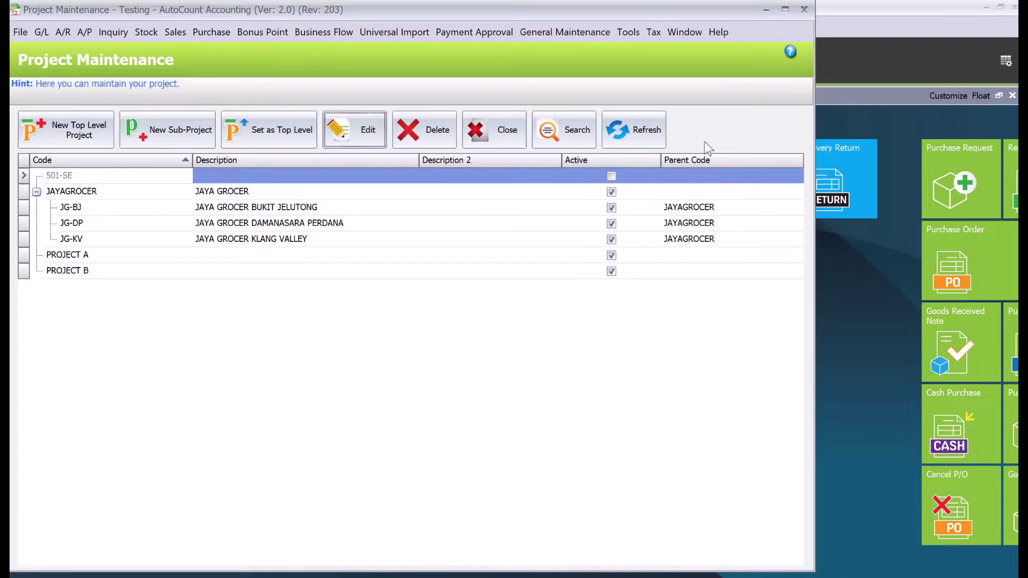
click(804, 10)
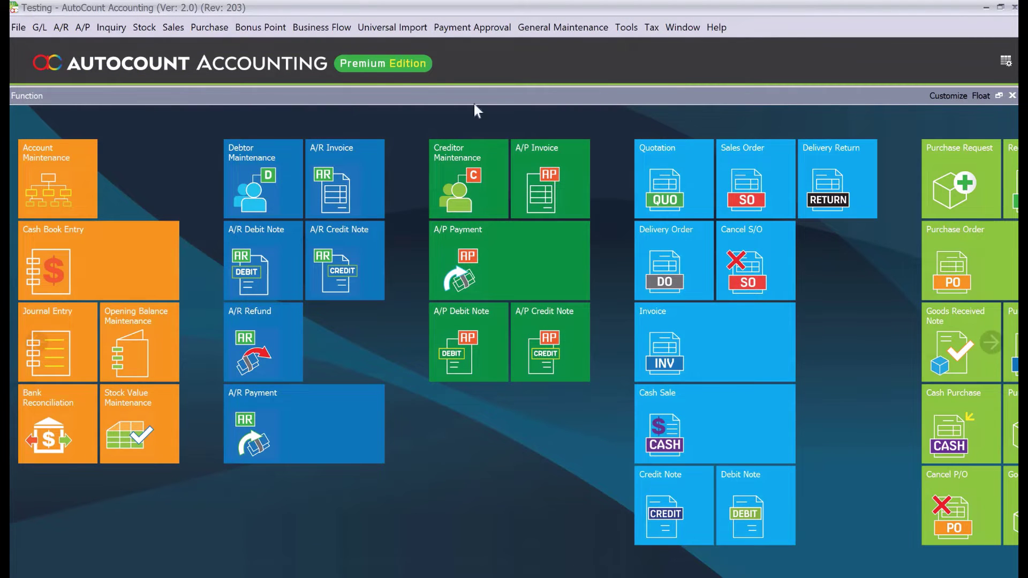
Step: Create and save a new debtor with company name JAYA GROCER, then close the form
click(247, 188)
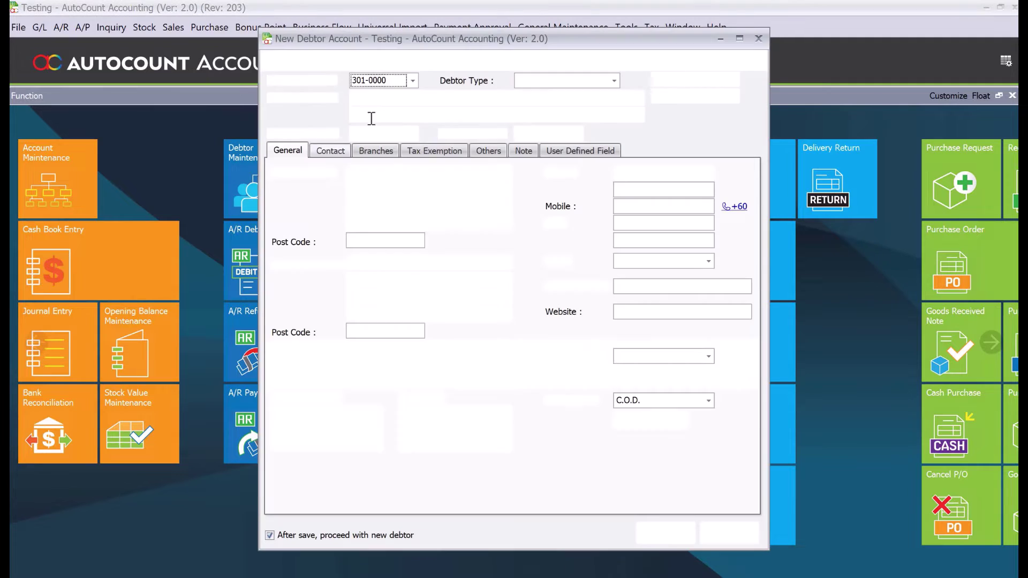
text(JAYA )
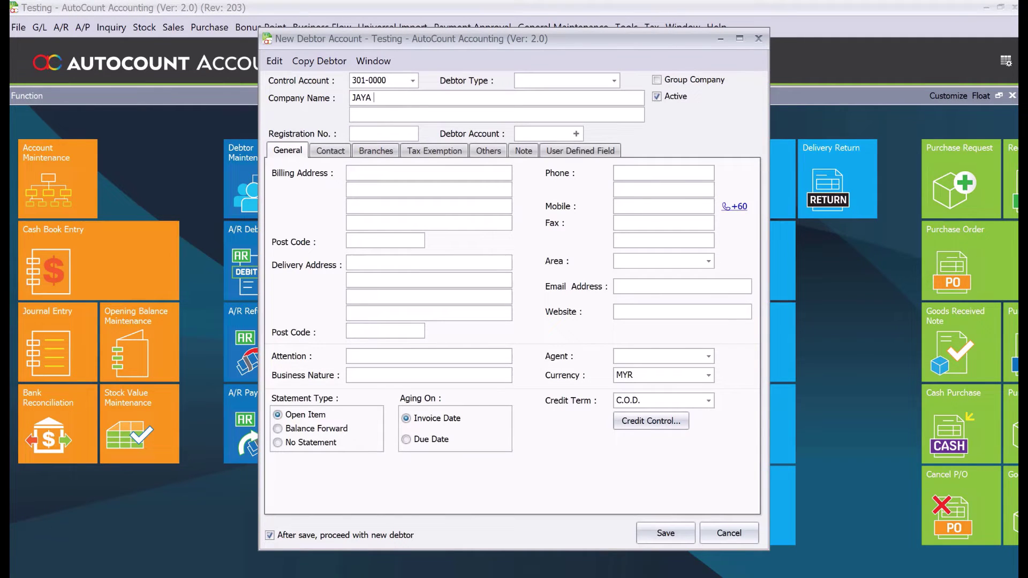
text(GROCER)
key(Tab)
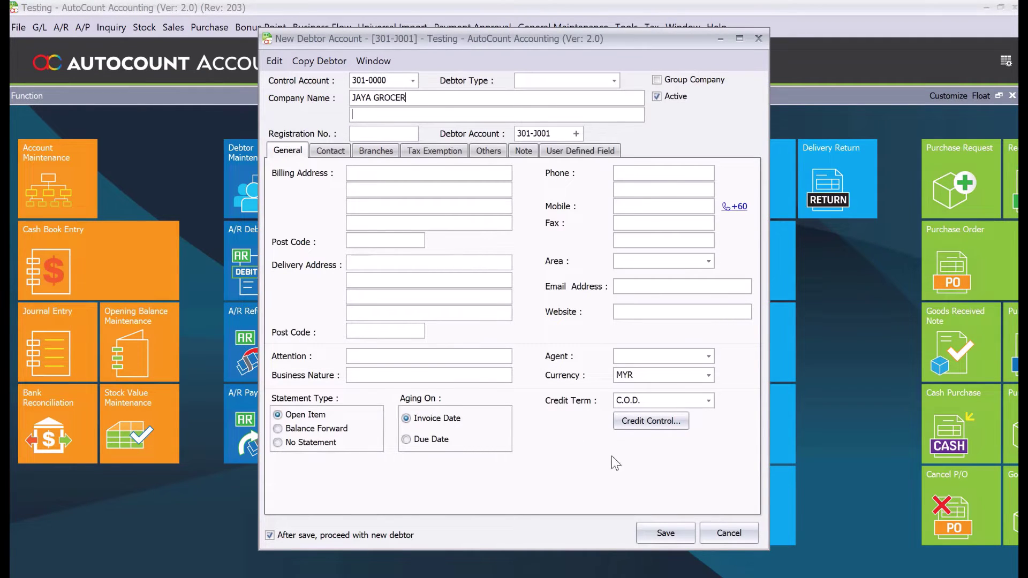
click(669, 532)
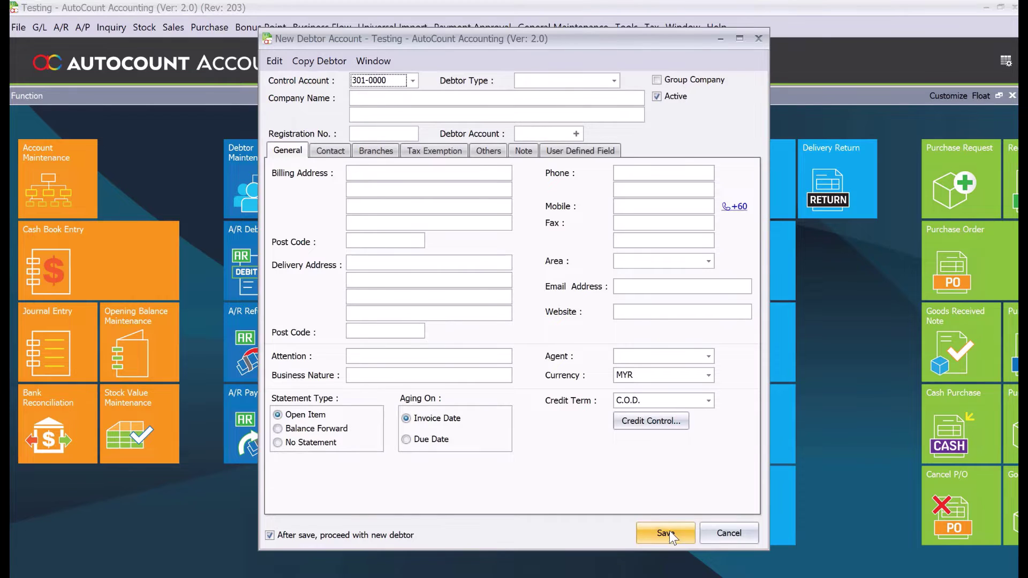
click(720, 533)
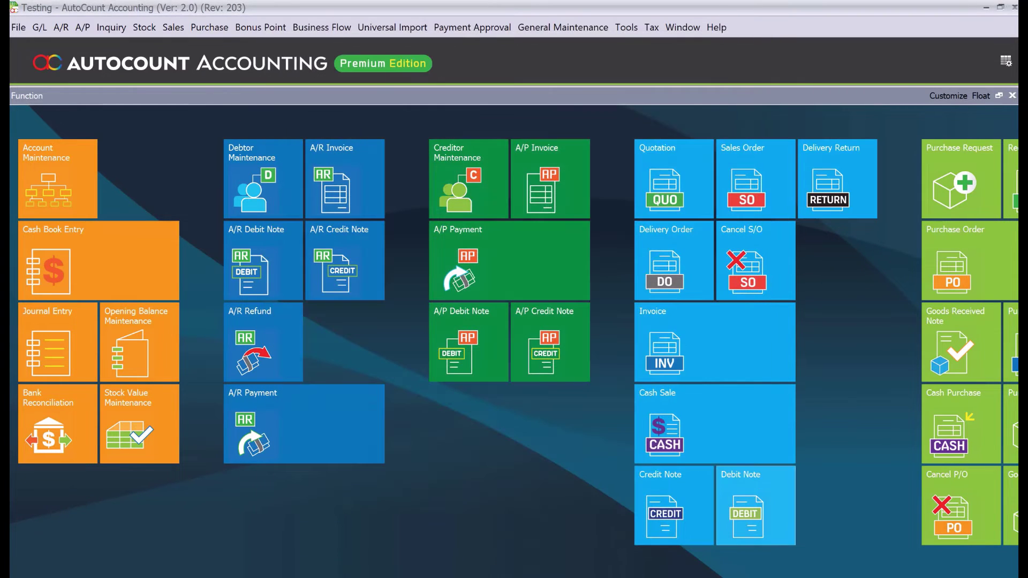
Step: Bill the new invoice to debtor 301-J001 JAYA GROCER
mouse_move(493, 577)
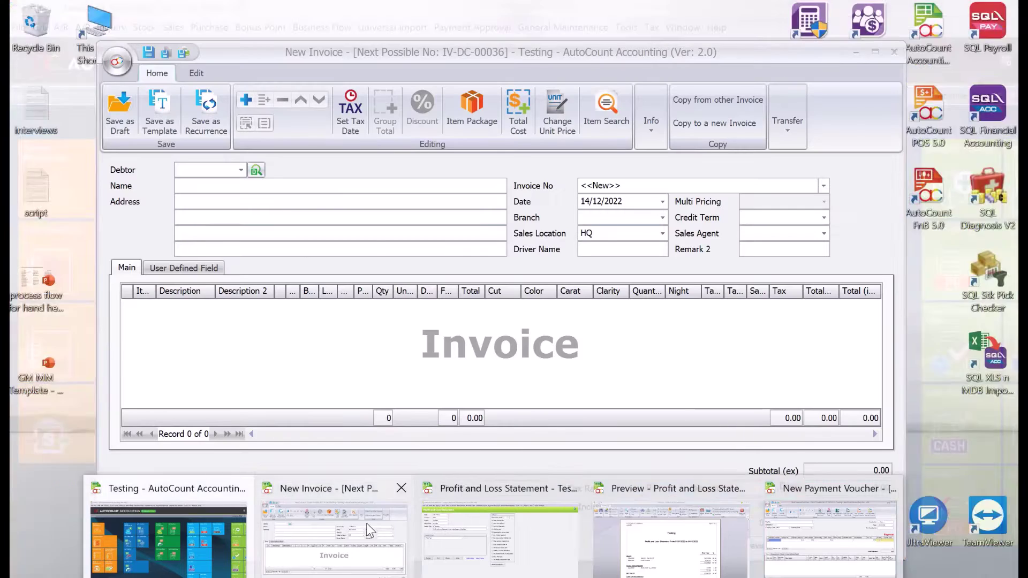
click(367, 523)
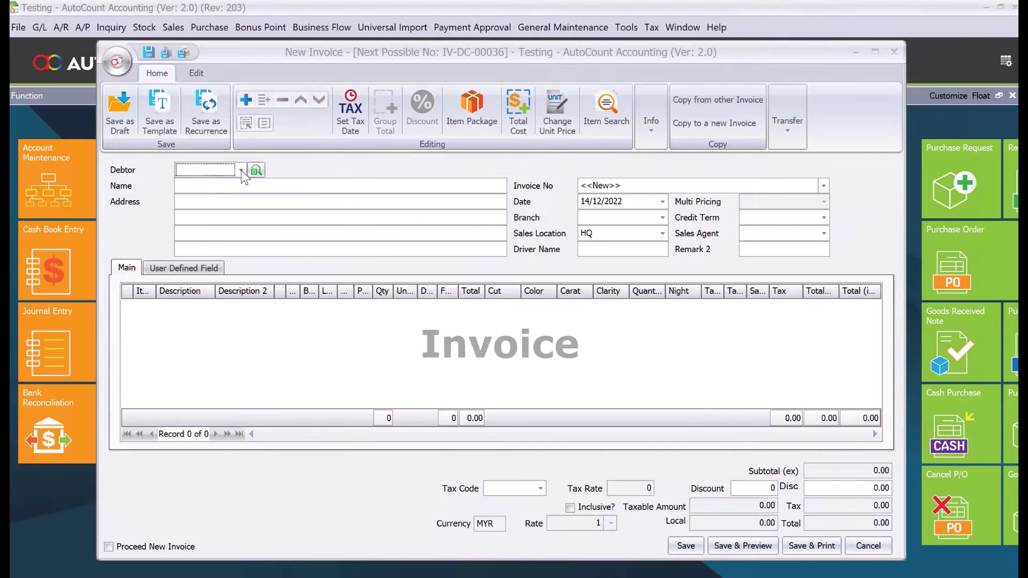
click(217, 168)
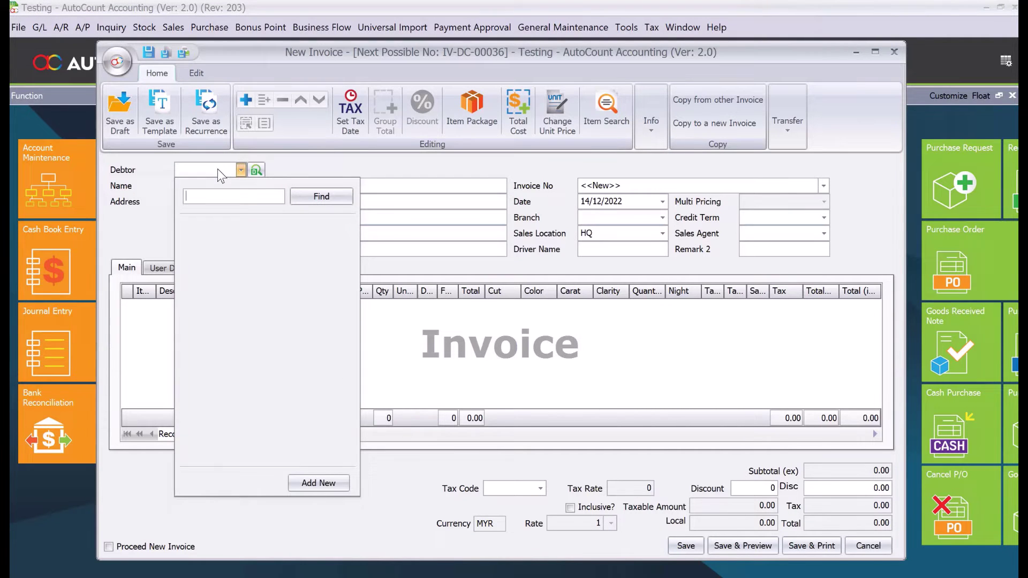
text(JAY)
key(Return)
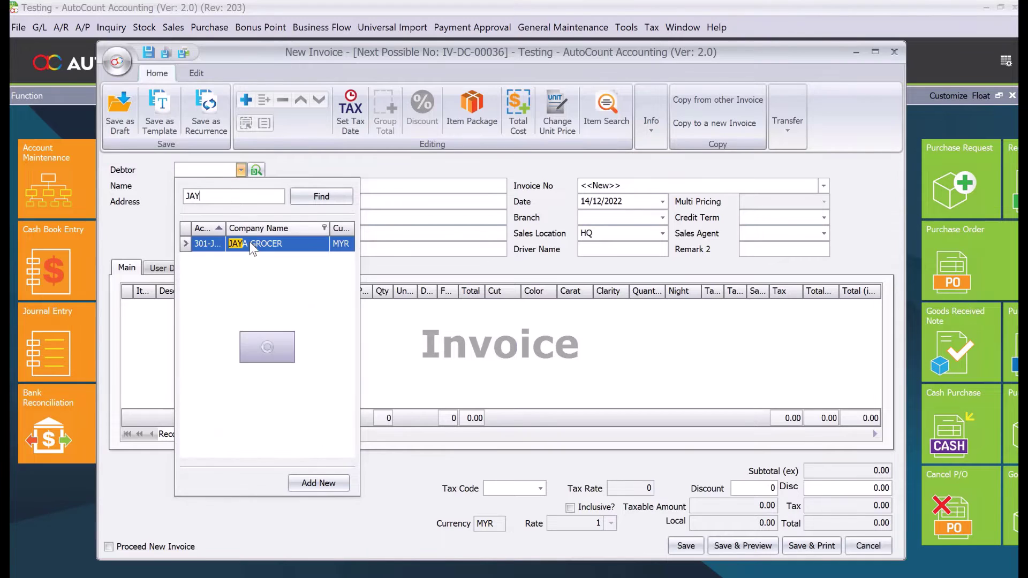
click(249, 242)
Step: Add a HAM item line to the invoice, quantity 1 at 4.00
click(246, 100)
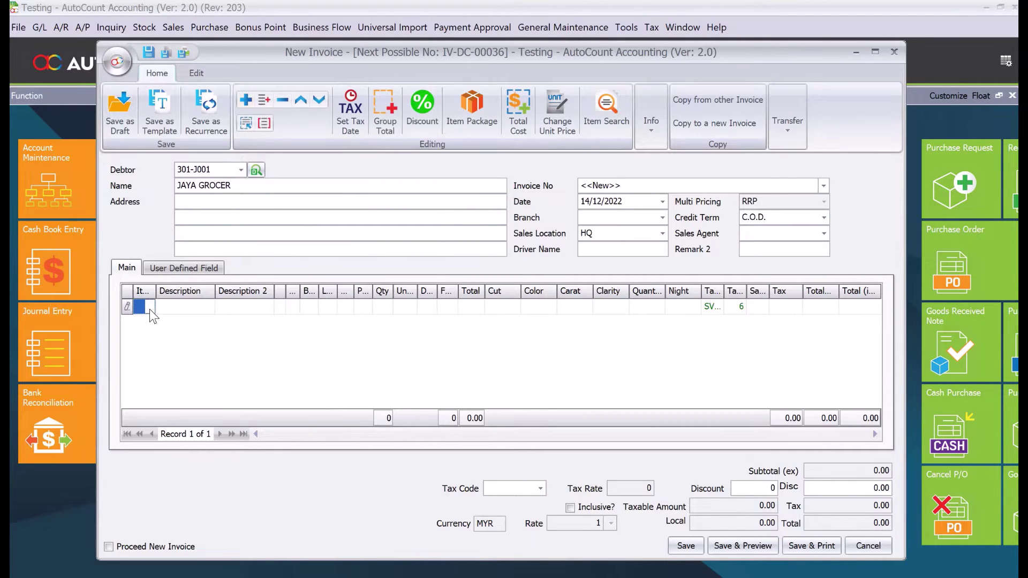
click(149, 309)
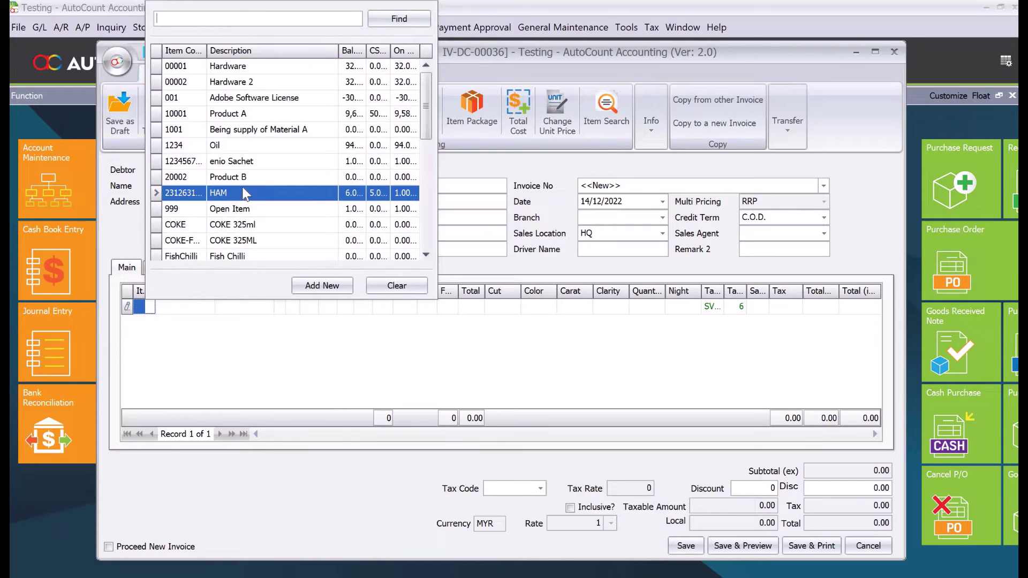
click(242, 192)
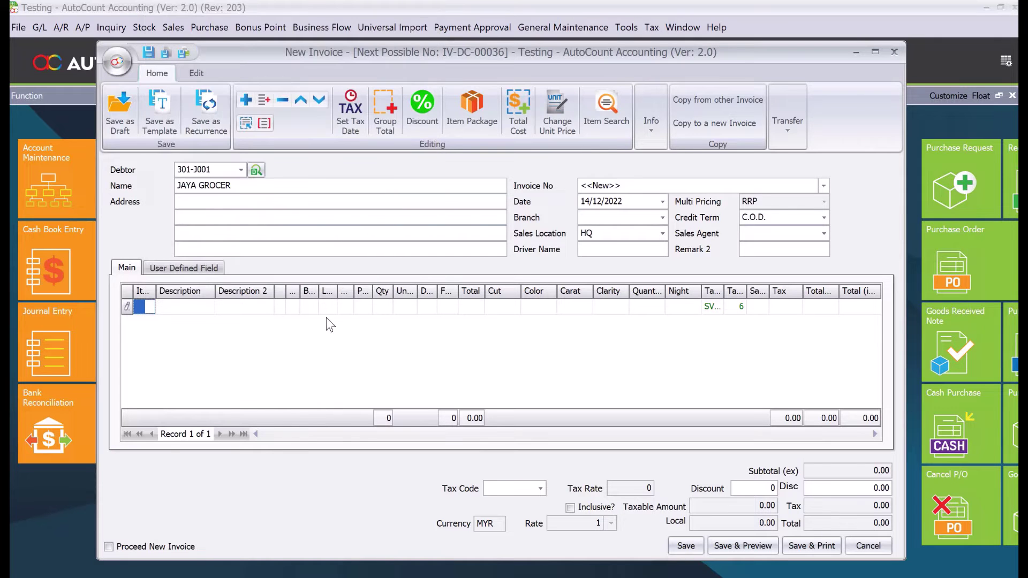
double_click(621, 48)
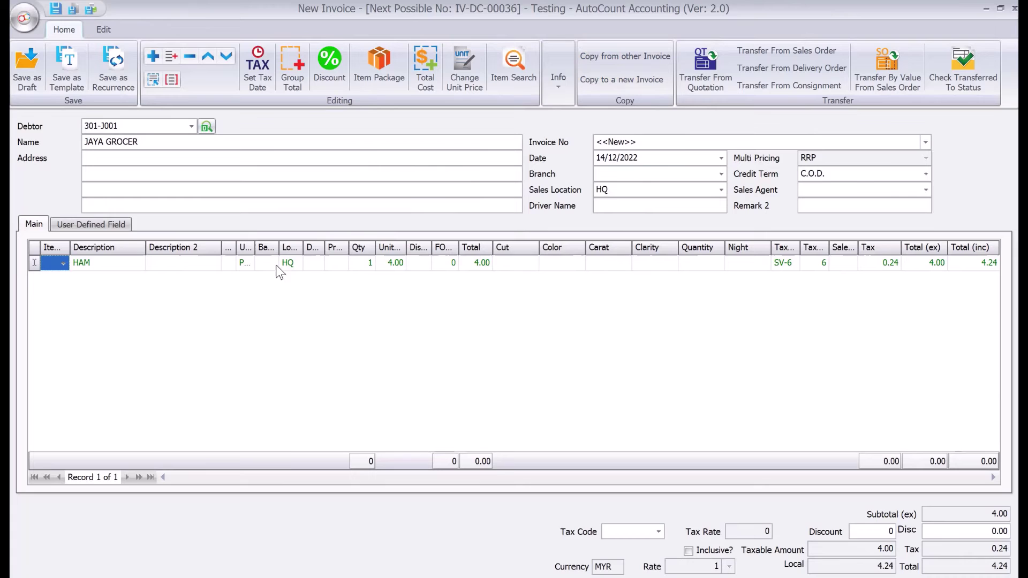
Step: Tag the HAM line with project JG-BJ
drag(346, 250, 425, 252)
click(381, 264)
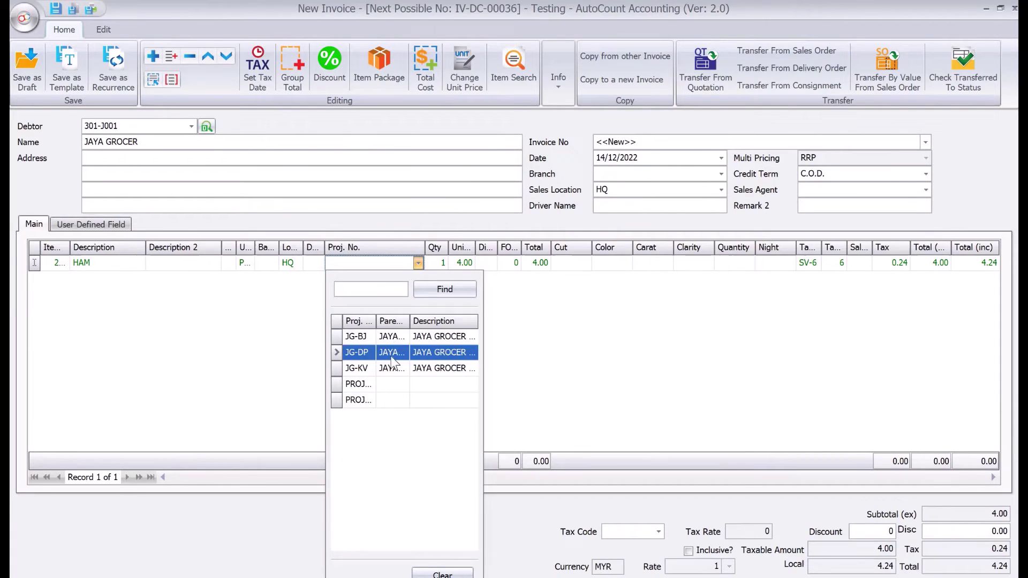
click(390, 337)
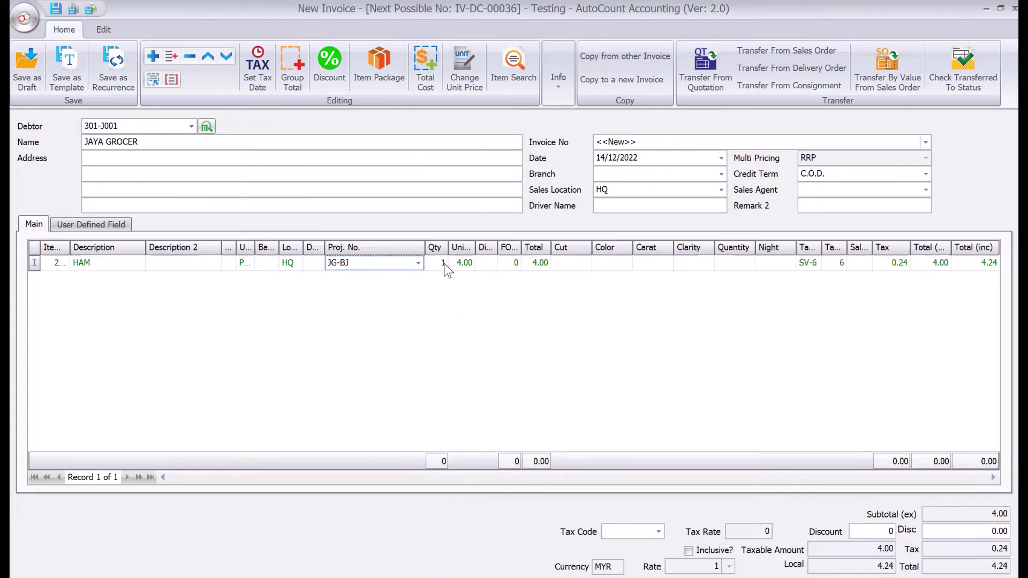
Step: Set the HAM quantity to 100 at 4.00 and save, accepting the negative-stock warning
click(443, 263)
text(100)
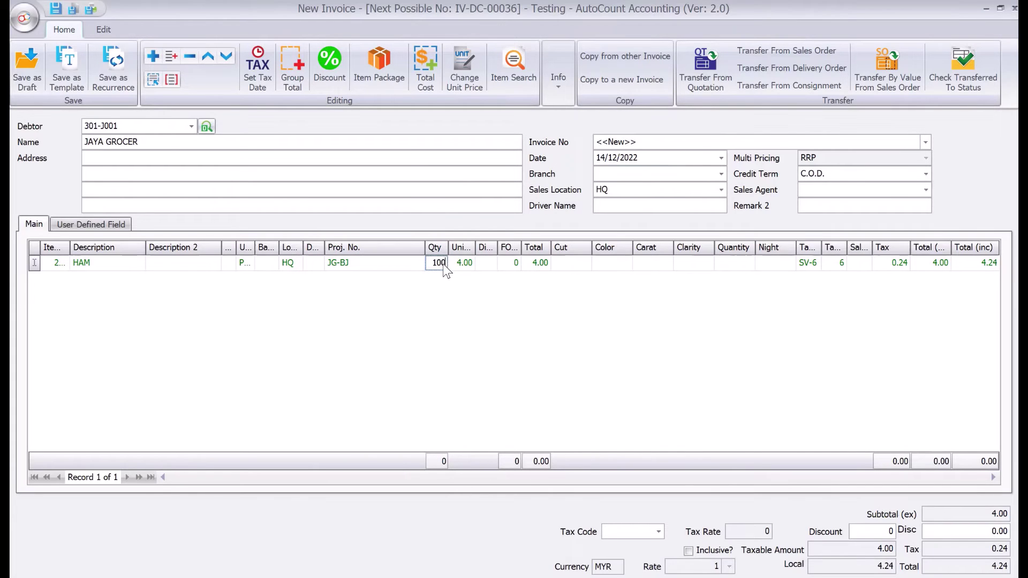
key(Tab)
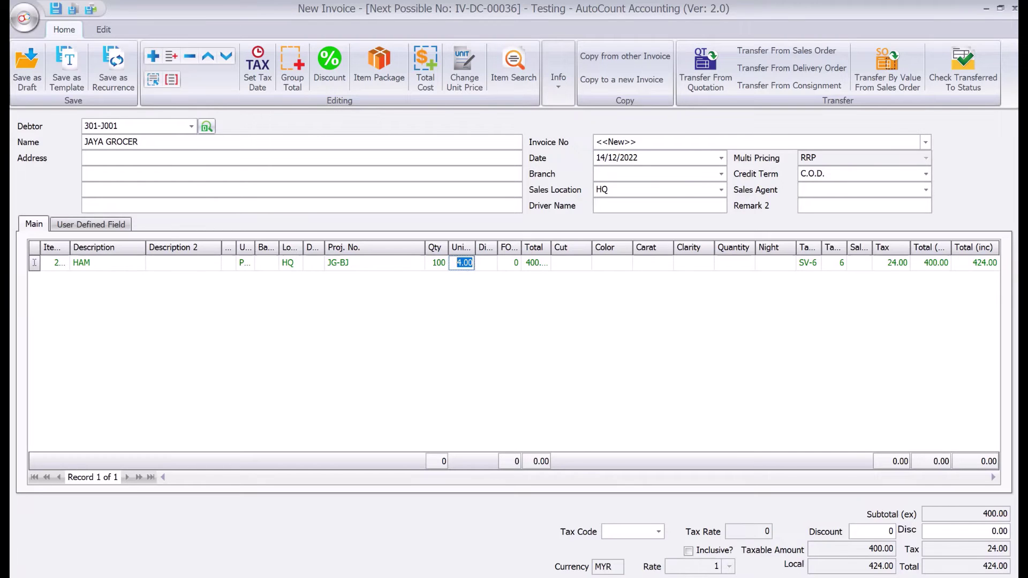
key(Return)
key(ctrl+s)
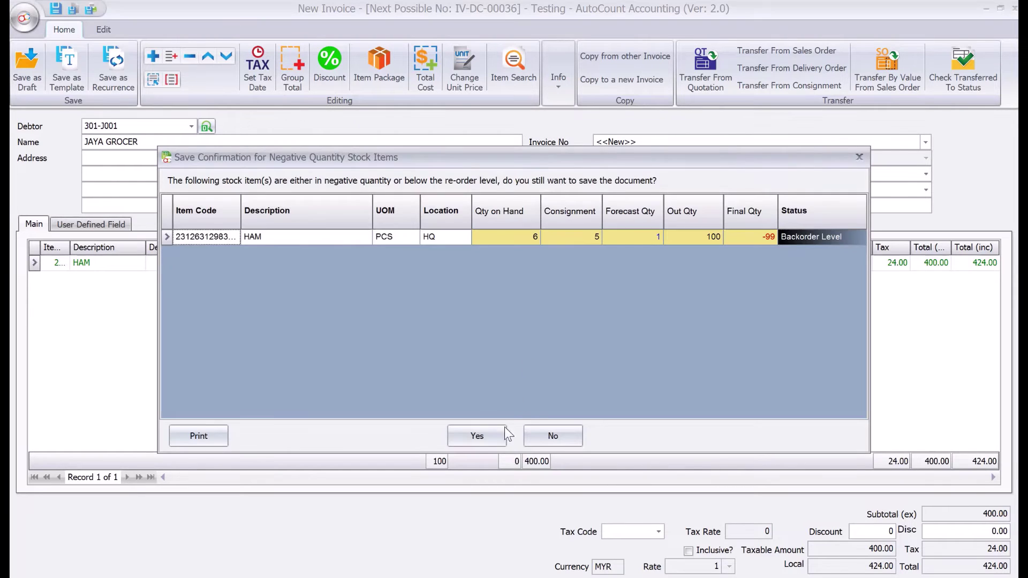
click(478, 434)
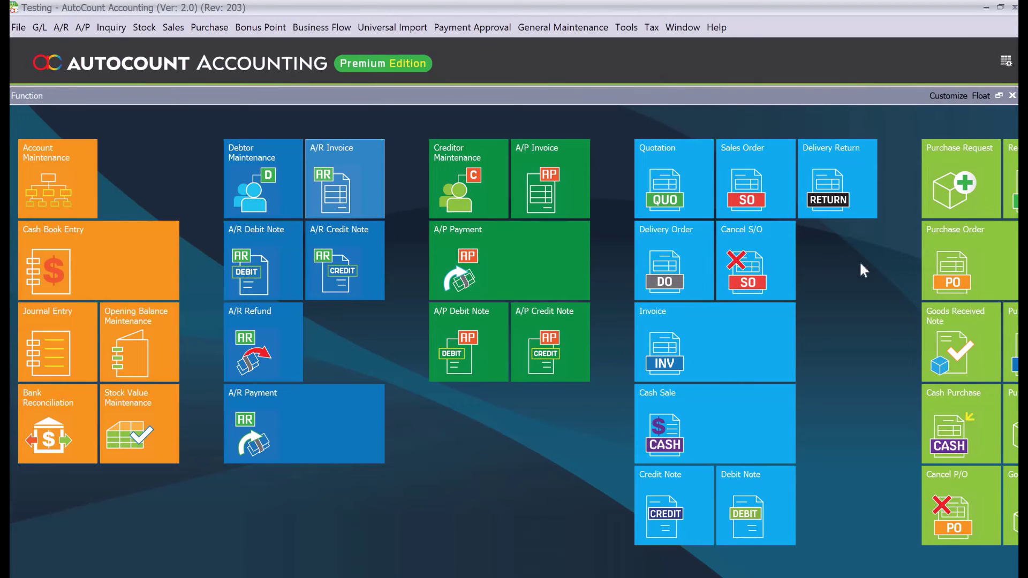
Step: Start another sales invoice billed to JAYA GROCER
click(750, 347)
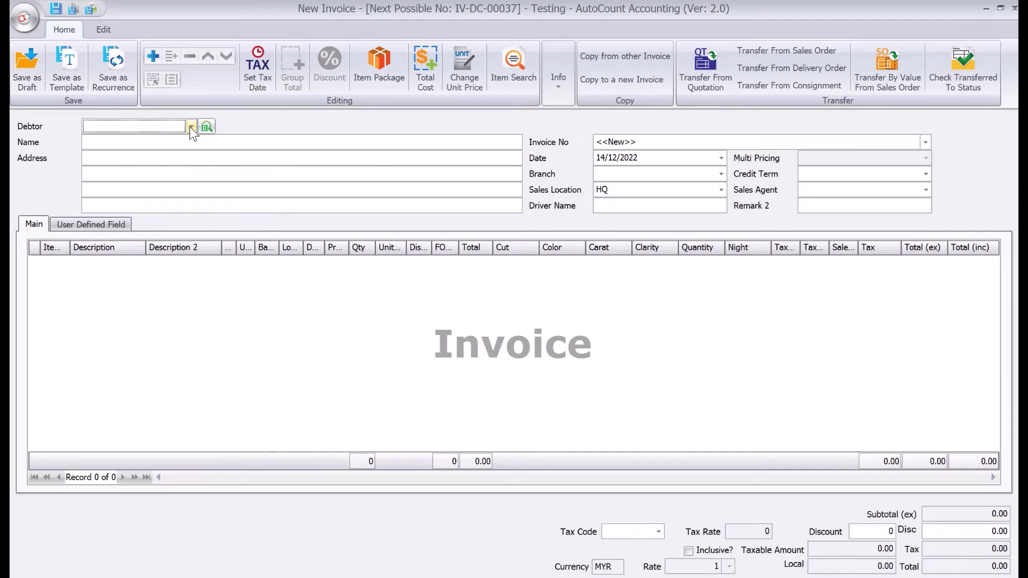
click(191, 127)
text(JAYA)
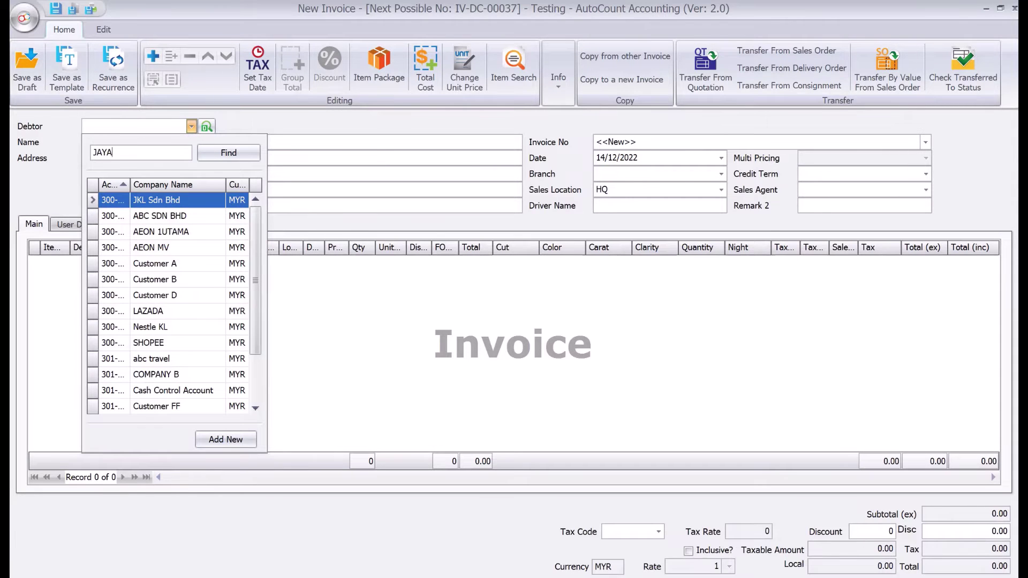
click(172, 200)
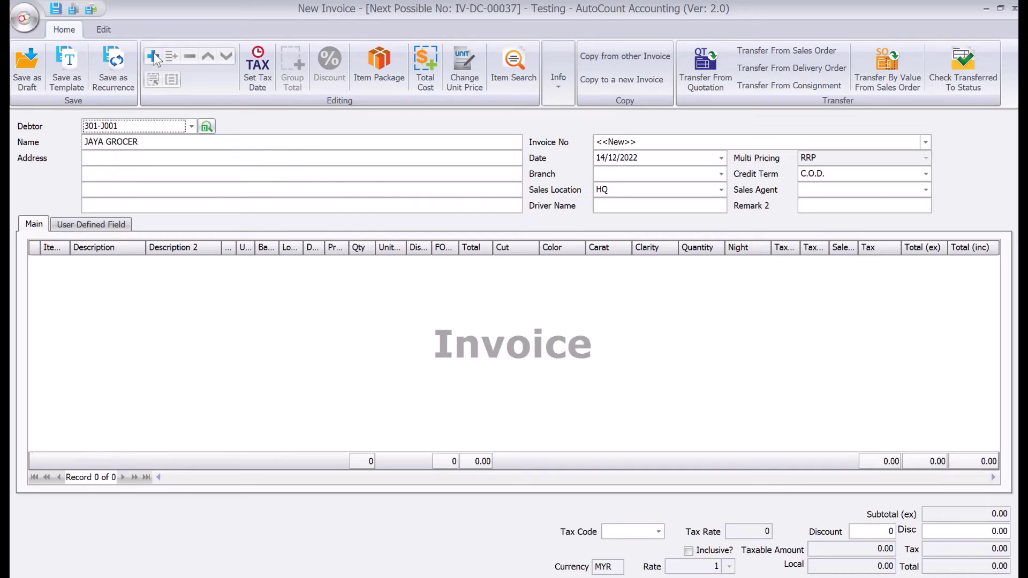
Step: Add an enio Sachet line with quantity 350 at unit price 2.00
click(60, 259)
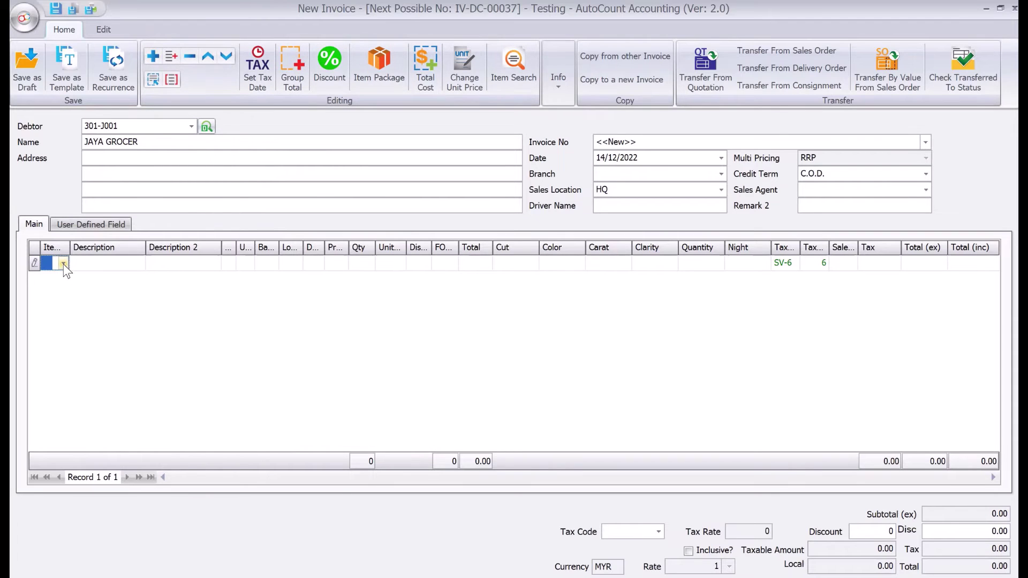
click(63, 263)
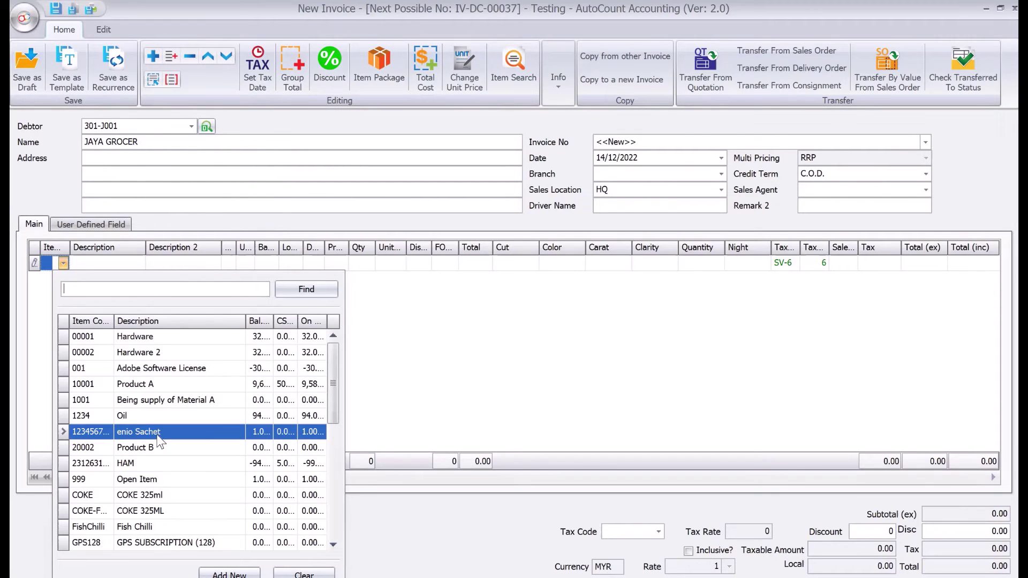
click(258, 266)
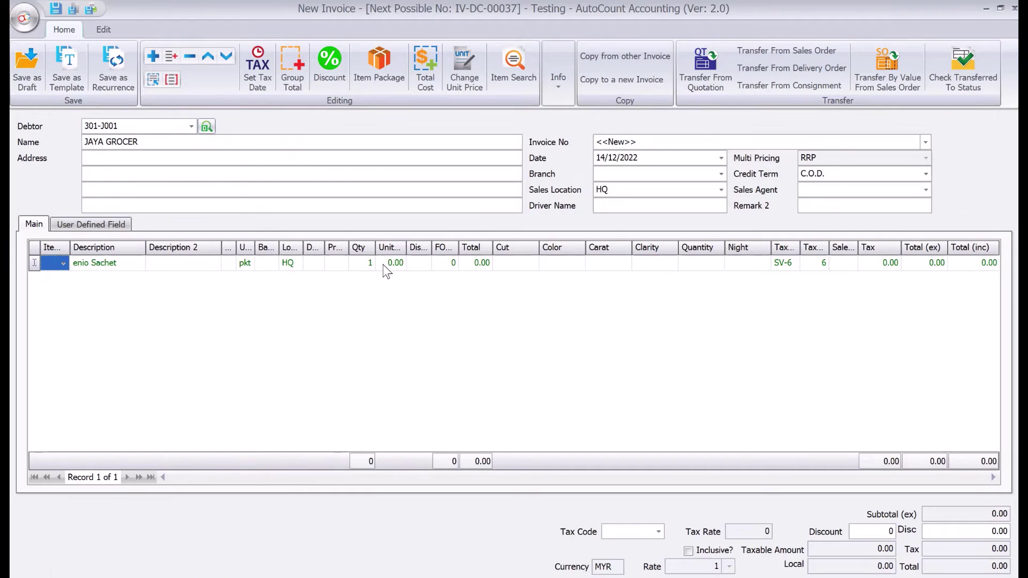
click(385, 264)
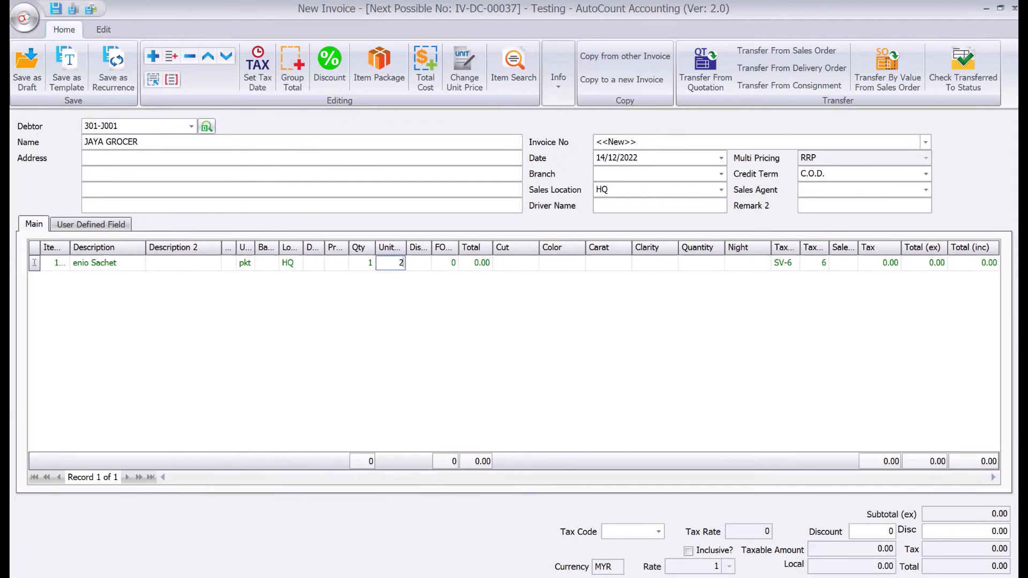
key(Return)
click(372, 263)
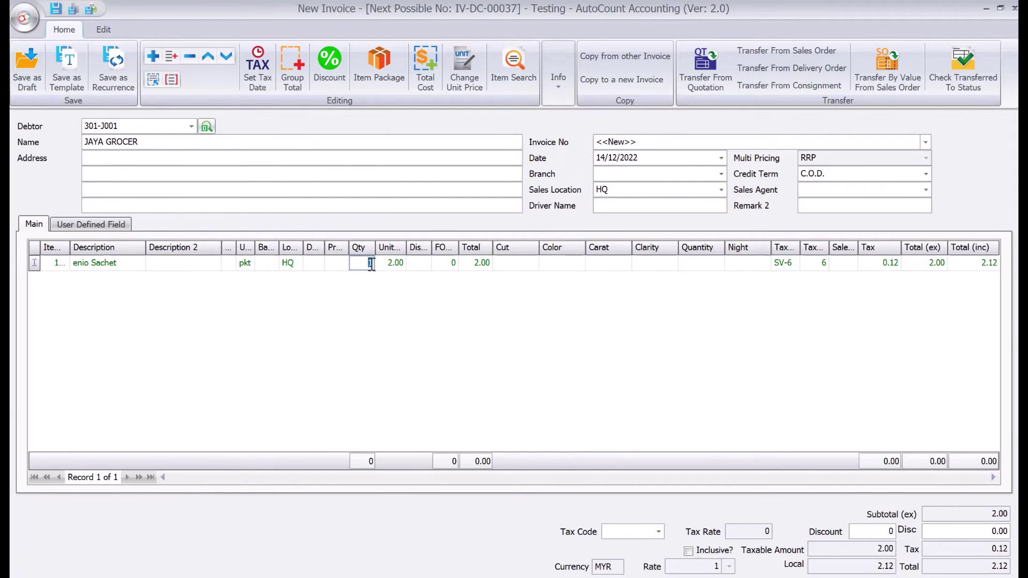
text(350)
key(Return)
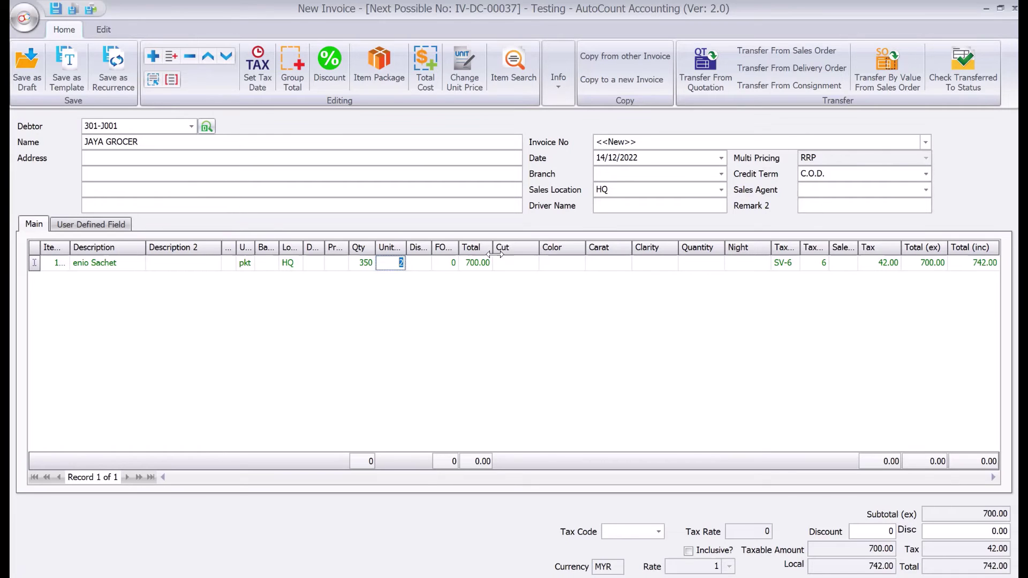
Step: Tag the line with project JG-DP and save, accepting the stock and price warnings
click(338, 262)
click(341, 262)
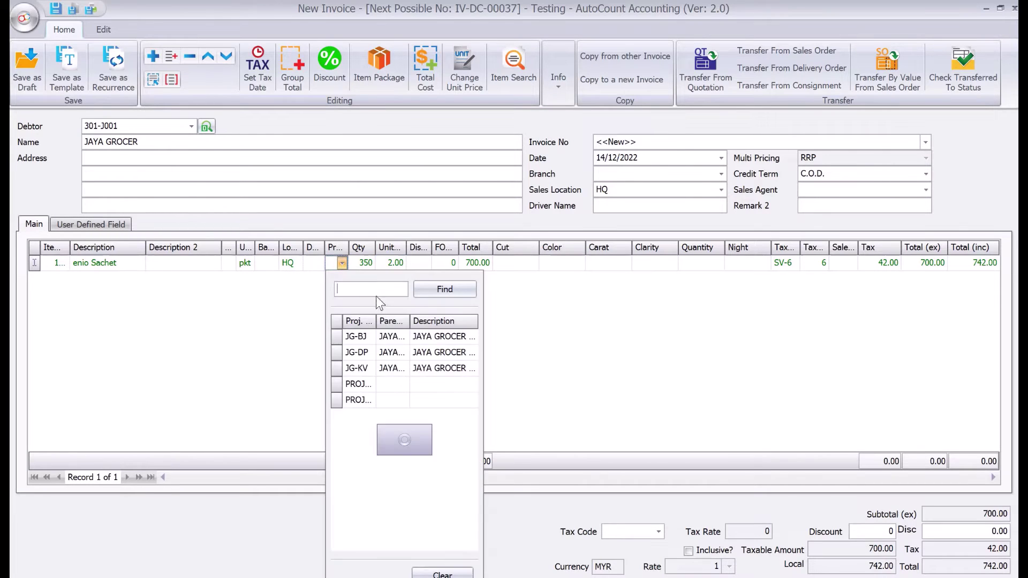
click(392, 352)
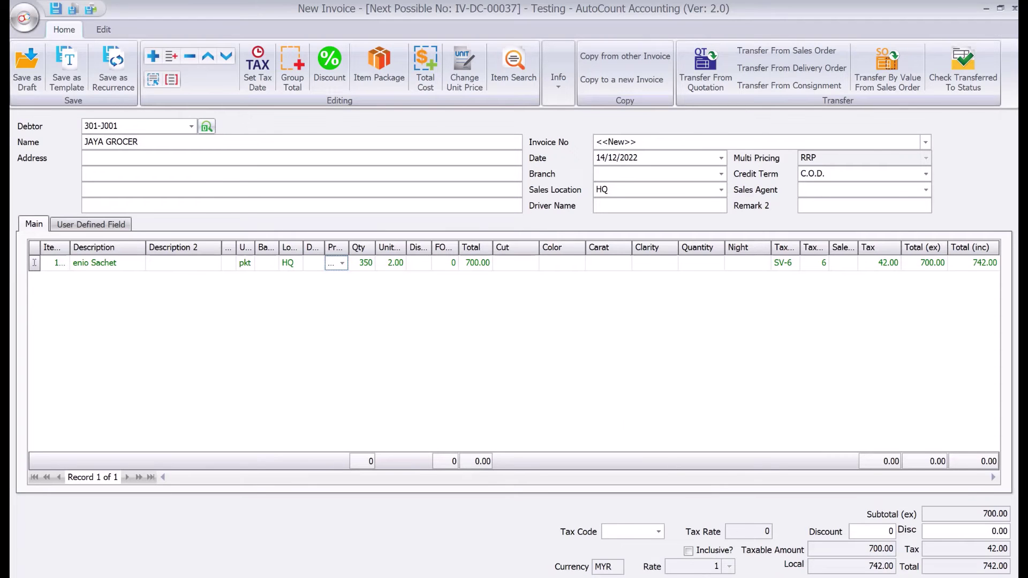
key(ctrl+s)
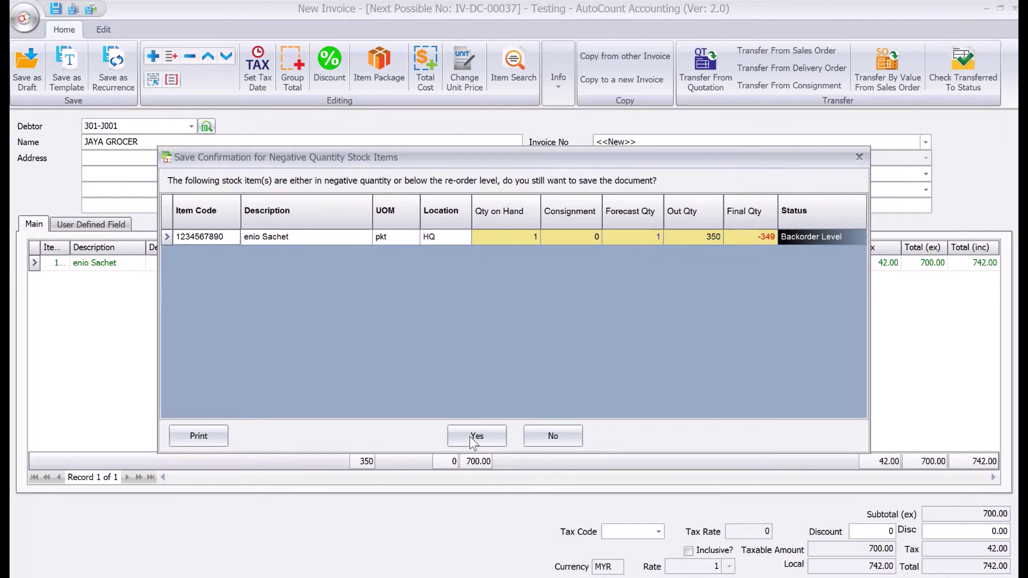
click(471, 437)
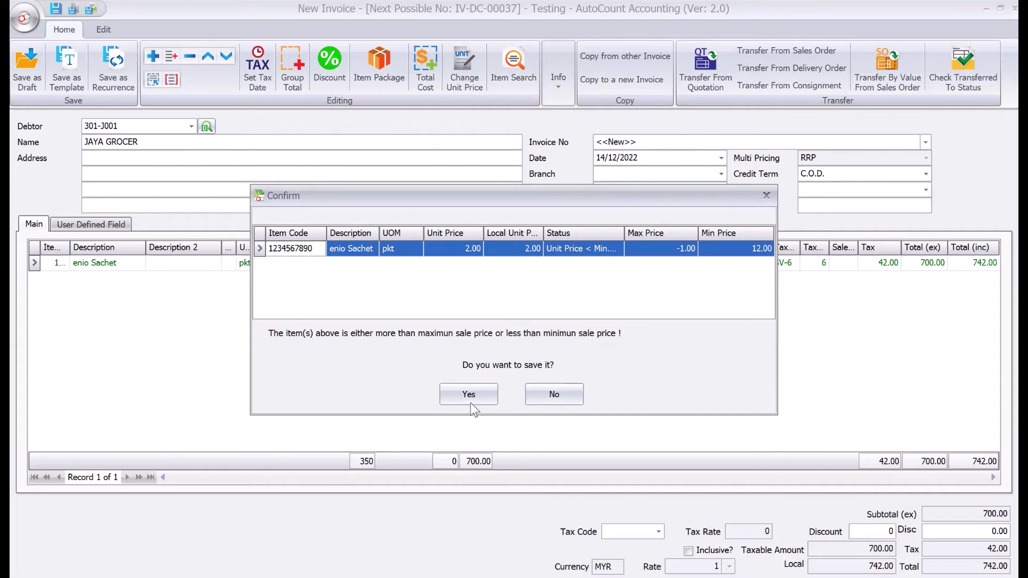
click(470, 397)
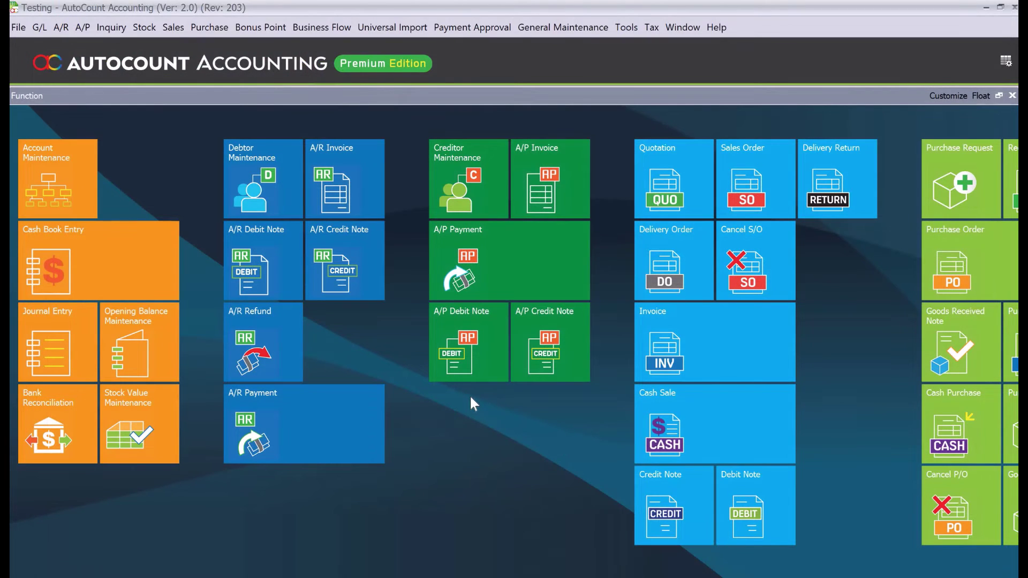
Step: Close the old profit and loss preview and return to the Profit and Loss Statement options
mouse_move(492, 576)
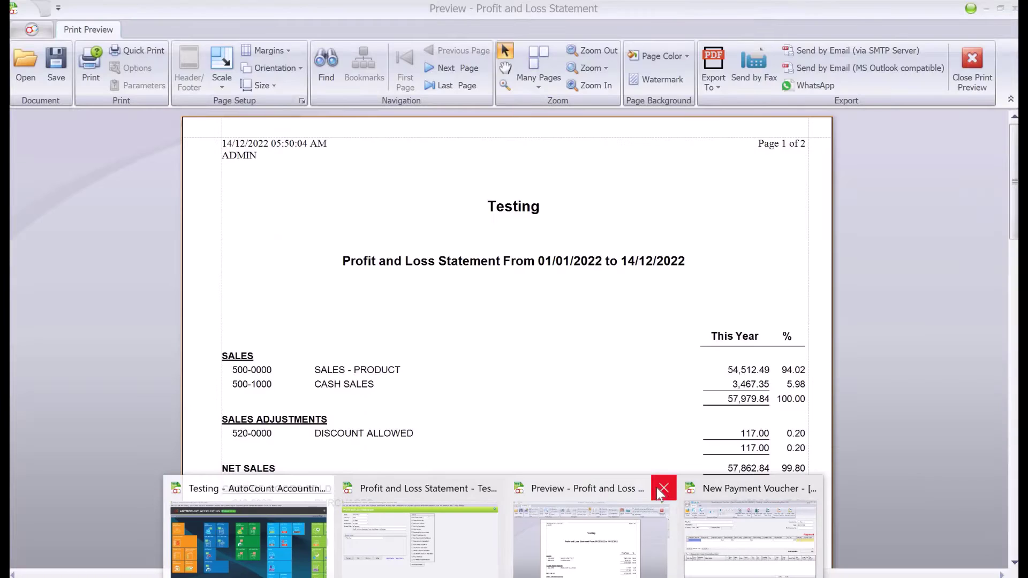
click(663, 488)
click(552, 515)
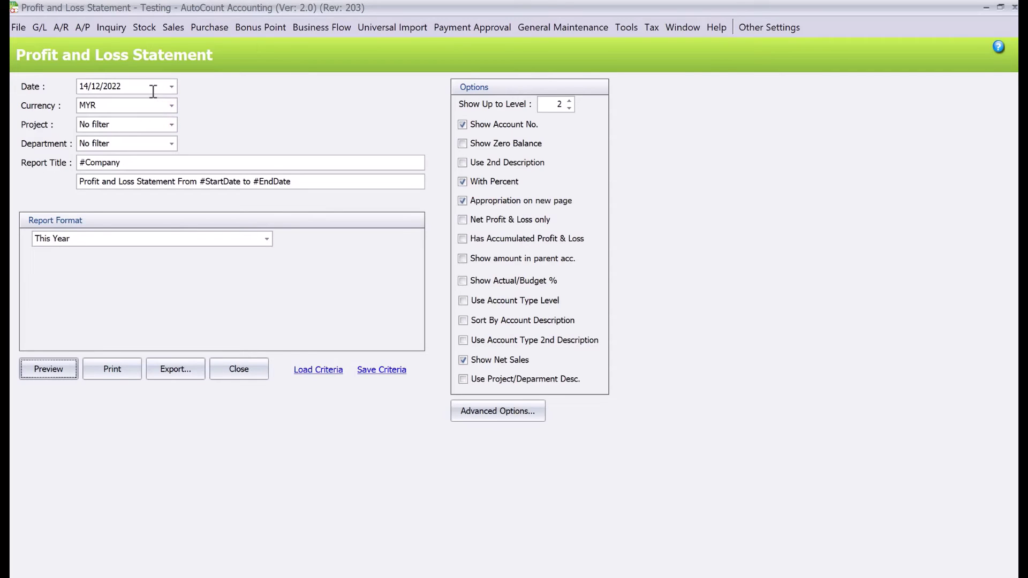
Step: Try a multi-select project filter with JAYAGROCER, cancel it, and reset the filter to No filter
click(172, 125)
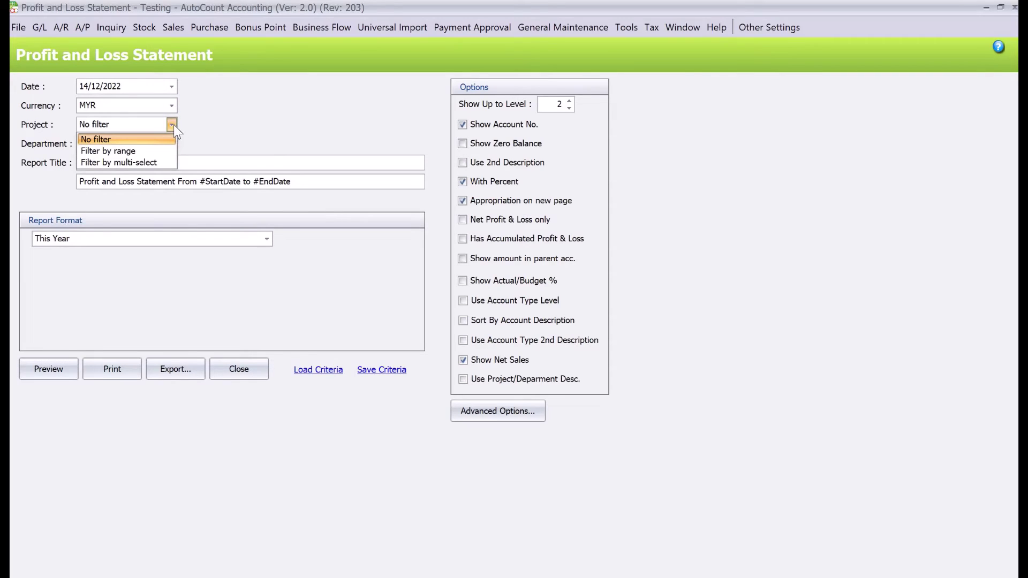
click(163, 162)
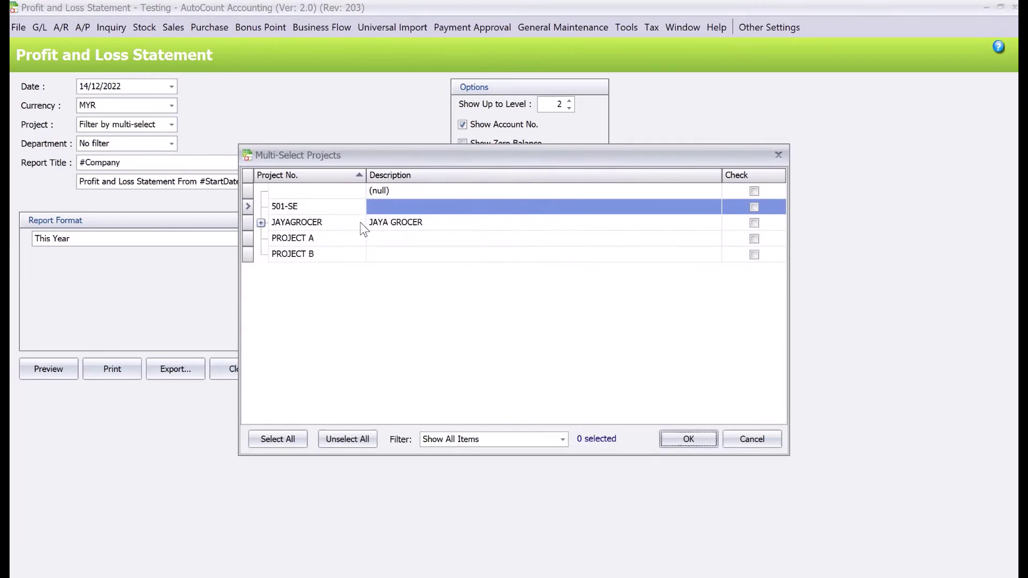
click(290, 225)
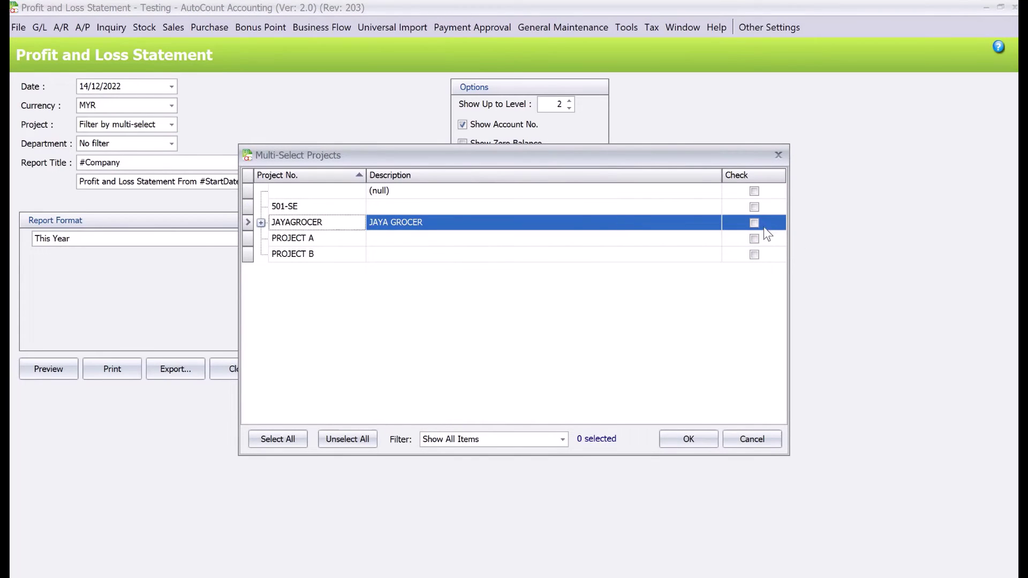
click(754, 223)
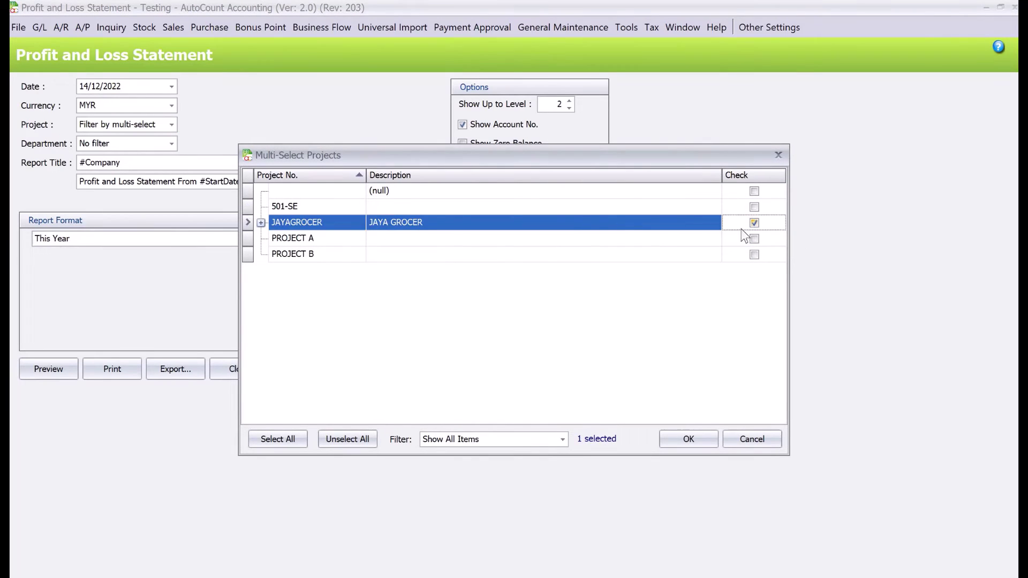
click(262, 222)
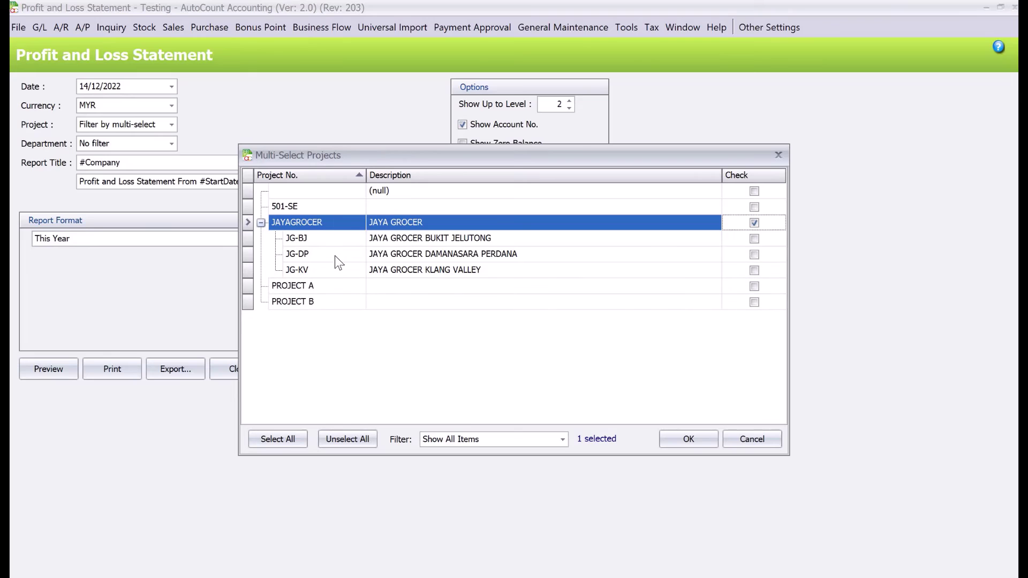
click(754, 223)
click(755, 440)
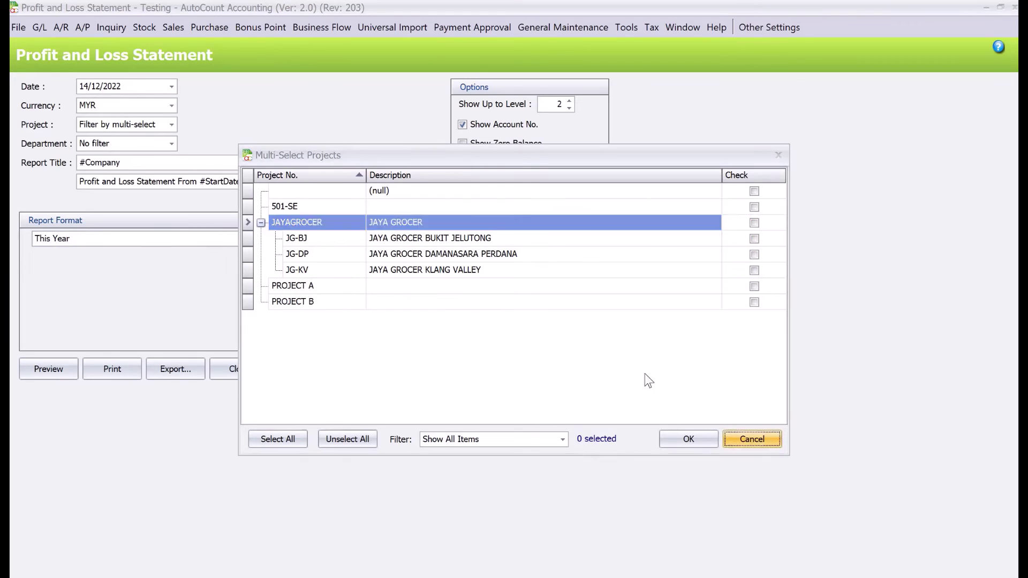
click(159, 131)
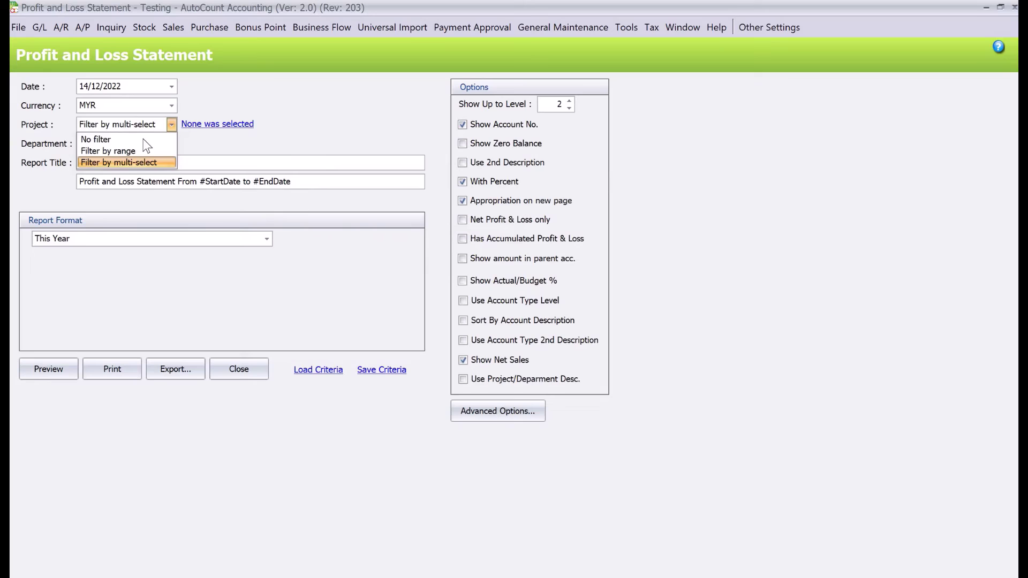
click(142, 136)
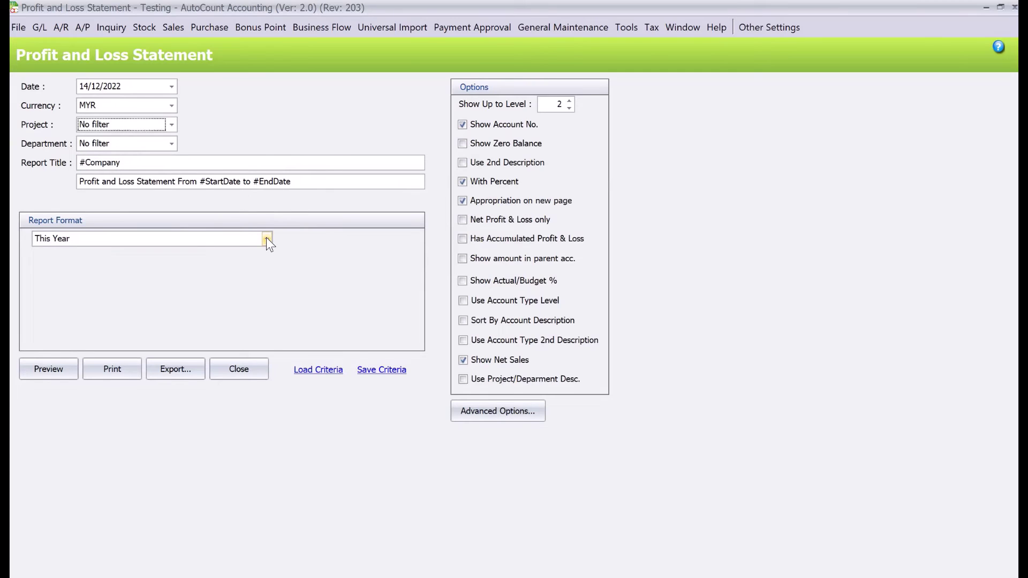
Step: Choose the Projects Comparison - MTD report format
click(267, 240)
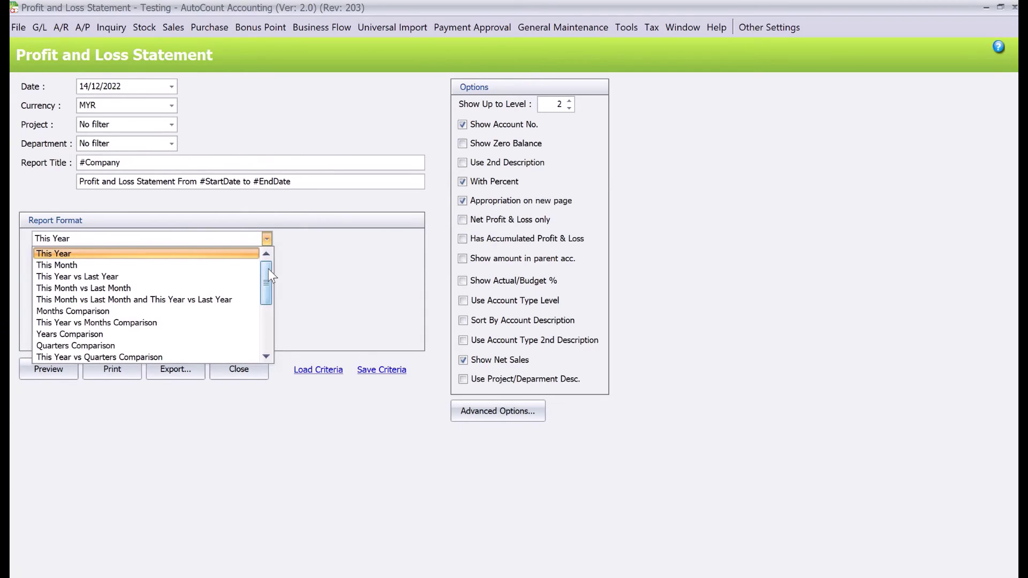
drag(268, 269, 266, 320)
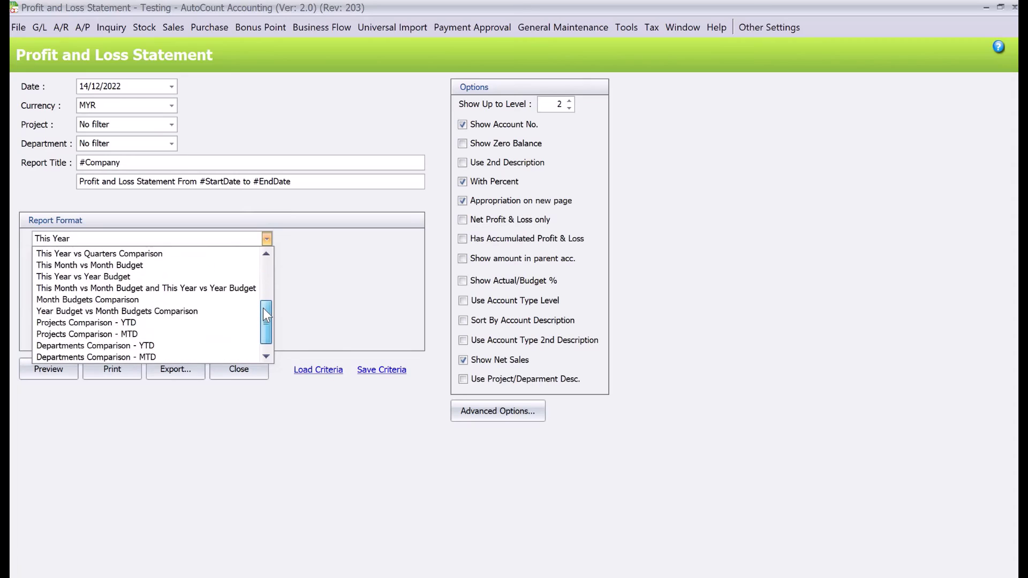
click(200, 333)
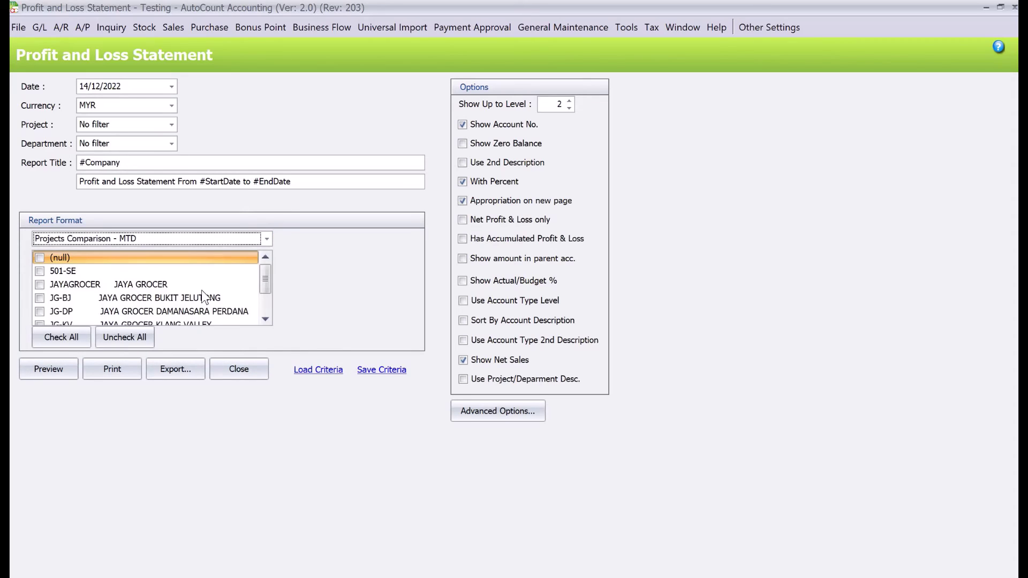
Step: Tick sub-projects JG-BJ, JG-DP and JG-KV for comparison
click(46, 300)
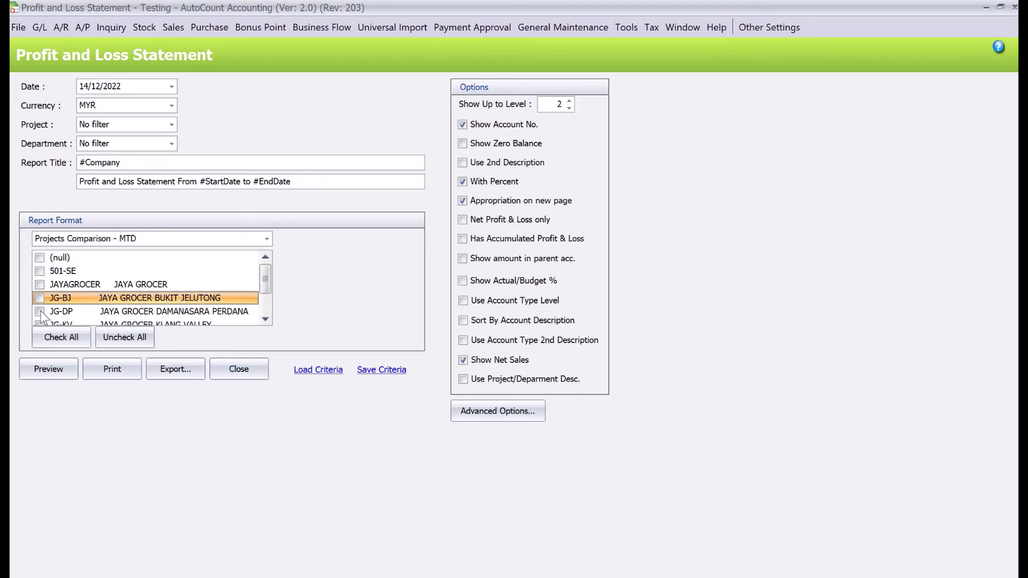
click(38, 312)
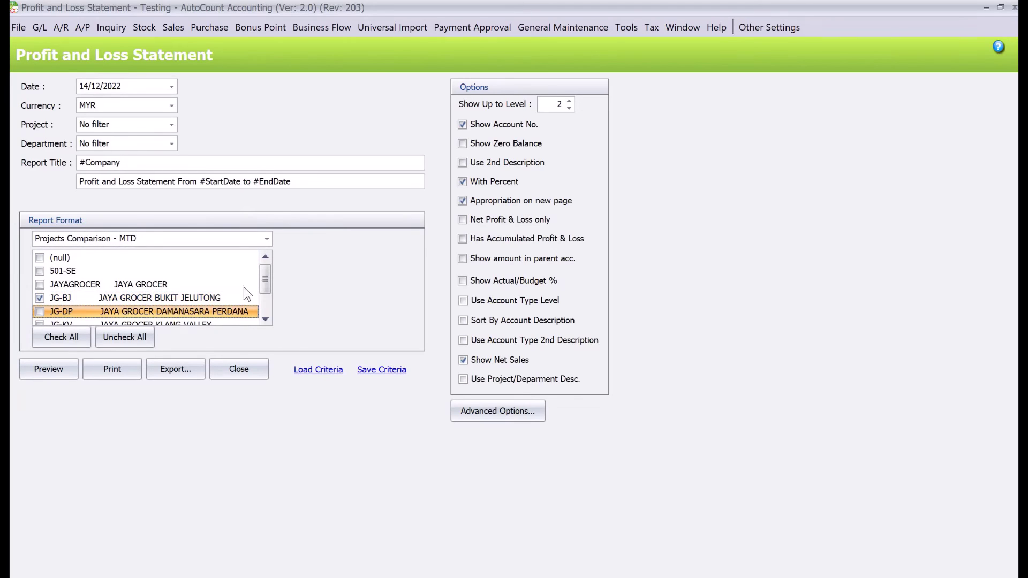
drag(265, 278, 265, 292)
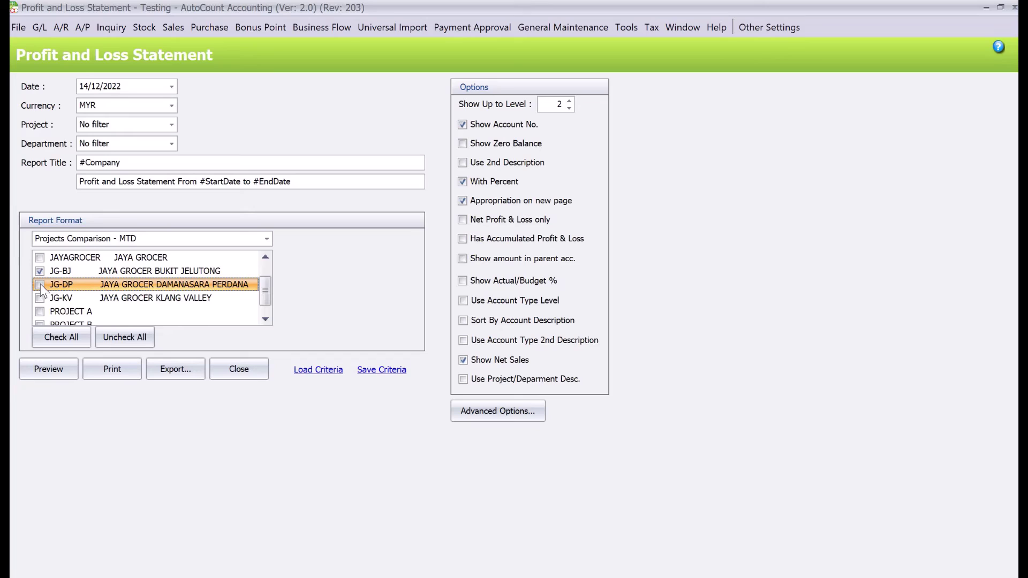
click(42, 299)
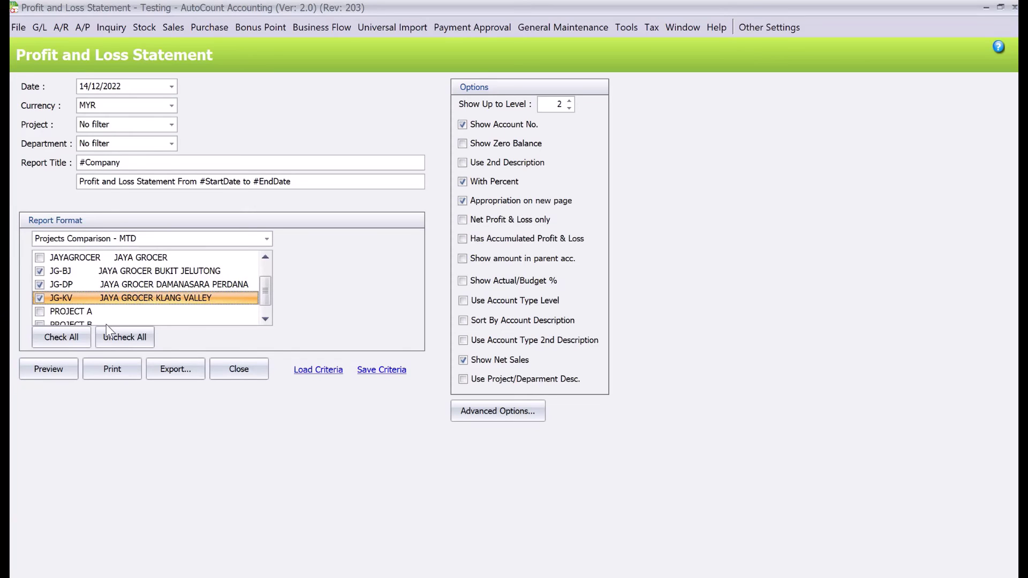
Step: Preview the report full-screen: JG-BJ 400.00, JG-DP 700.00, JG-KV 0.00, M-T-D net loss -3,100.00
click(56, 368)
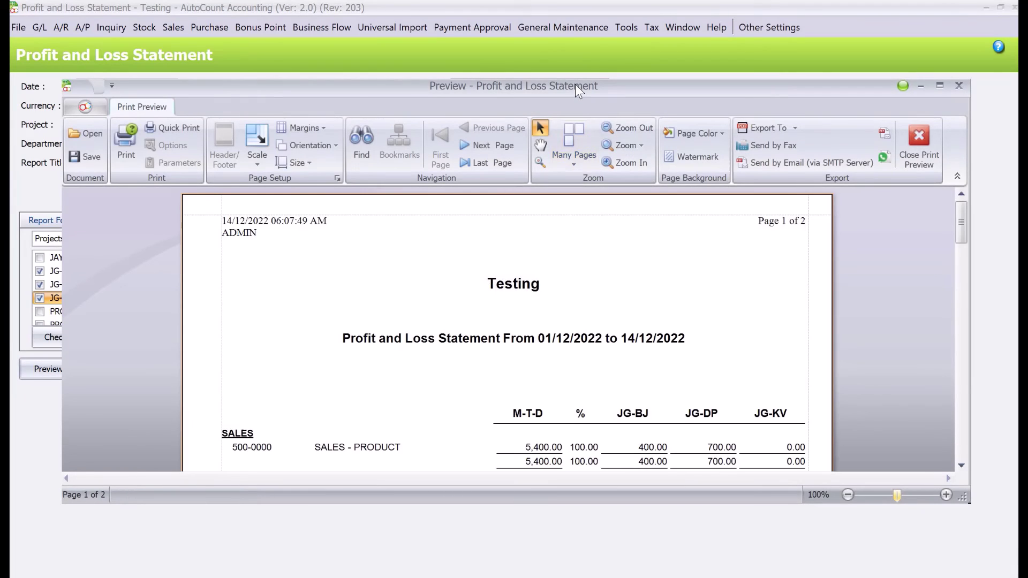
double_click(575, 84)
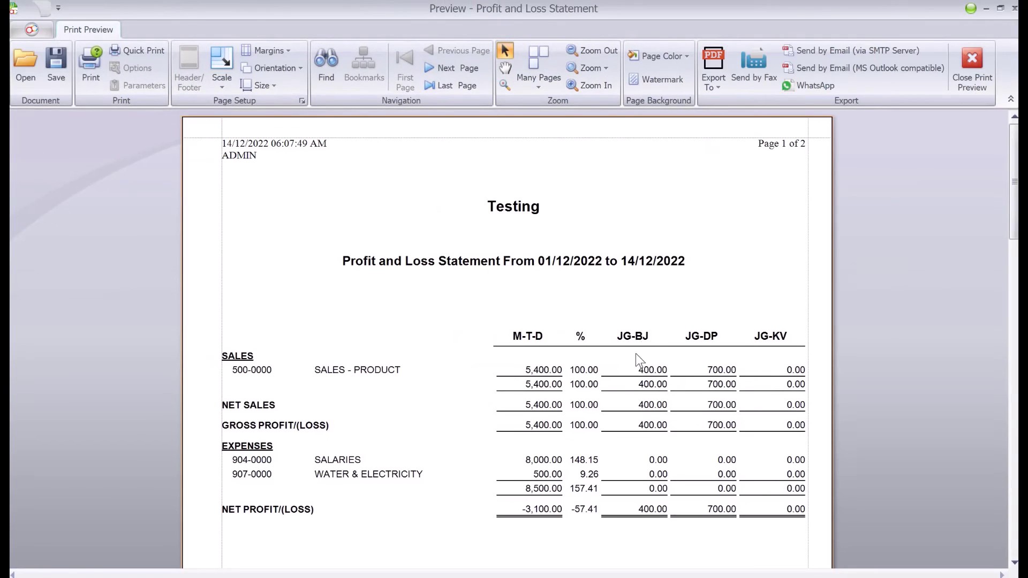